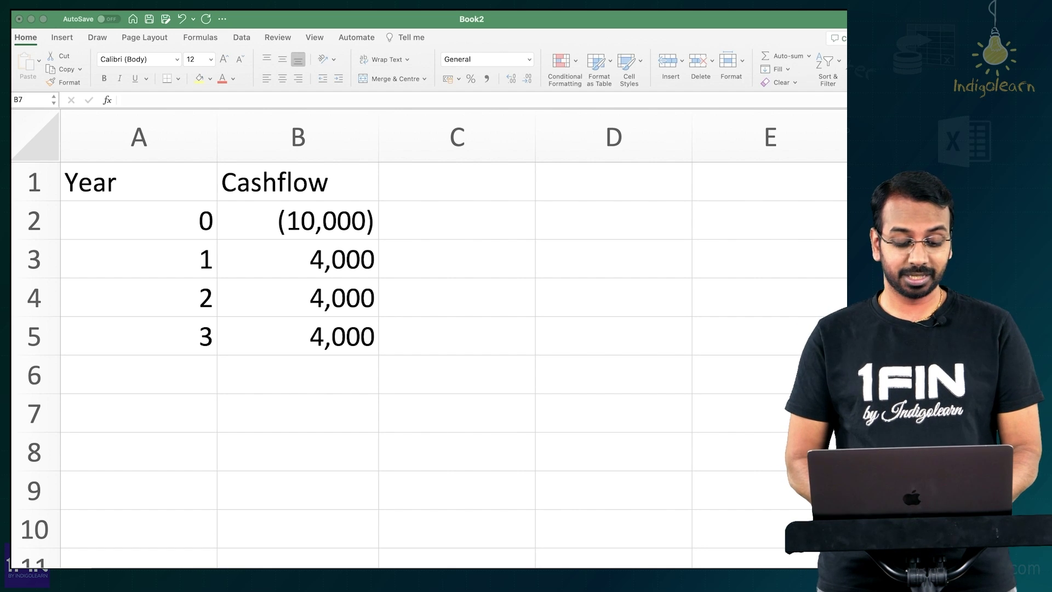
# Step: Calculate the IRR of the cashflows B2:B5 in cell B6 and display it with two decimal places
pyautogui.press('super+Tab')
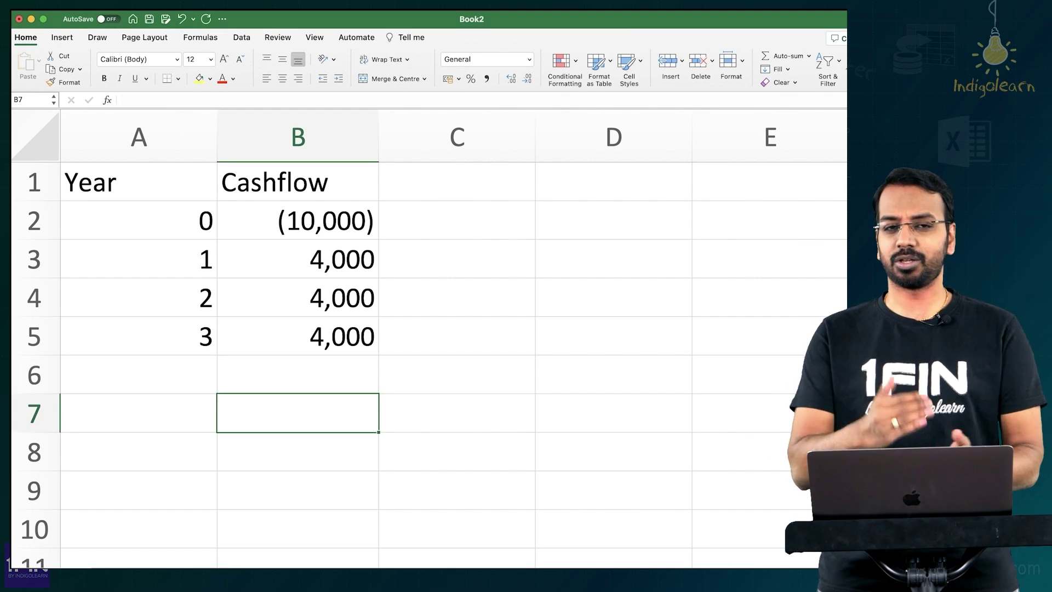
pyautogui.press('Up')
pyautogui.press('Down')
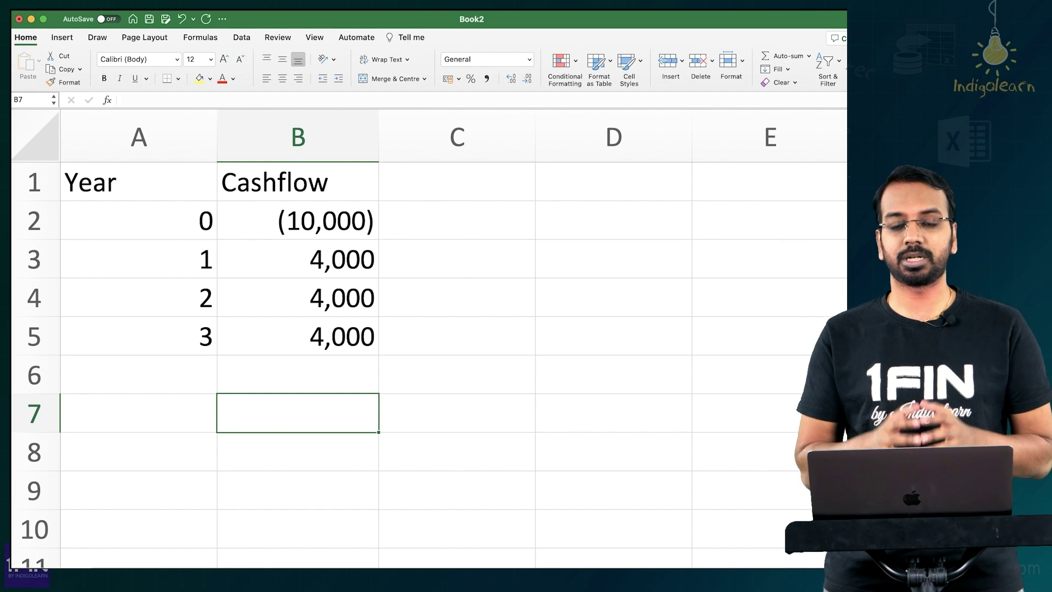
pyautogui.press('Up')
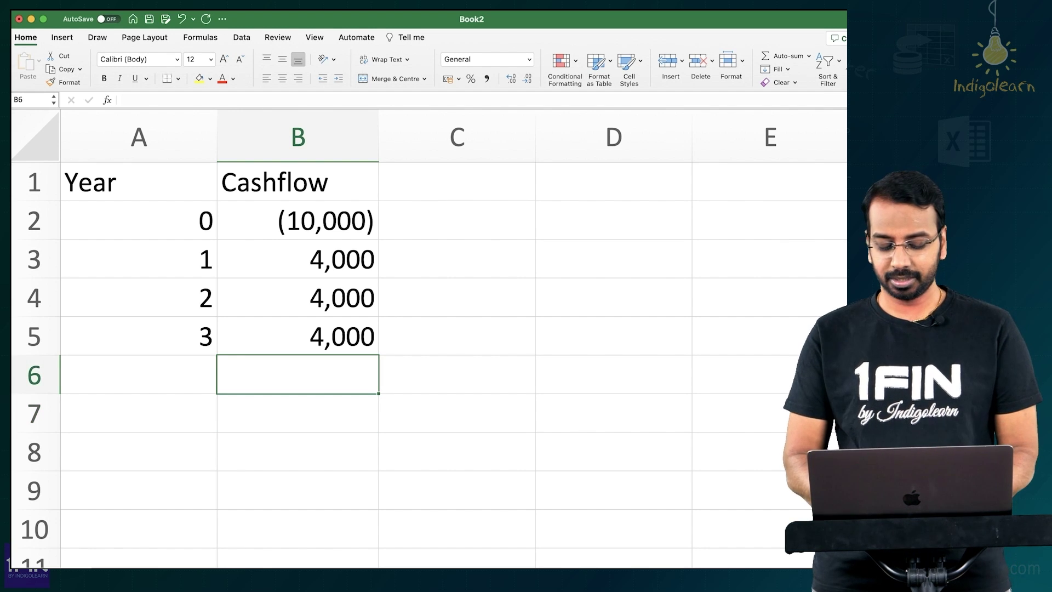
pyautogui.write('=irr')
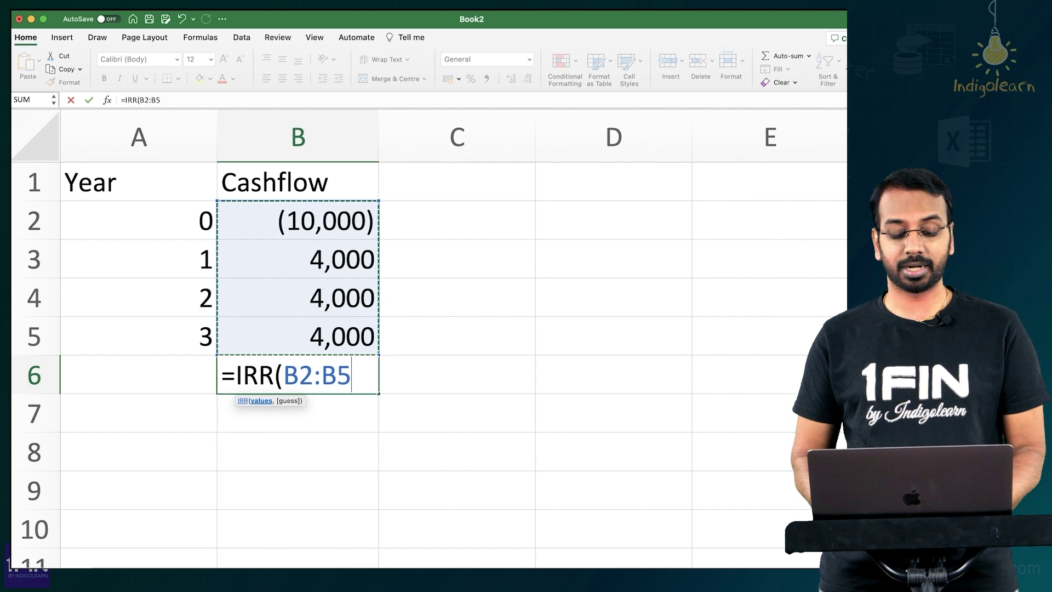
pyautogui.press('Return')
pyautogui.press('Up')
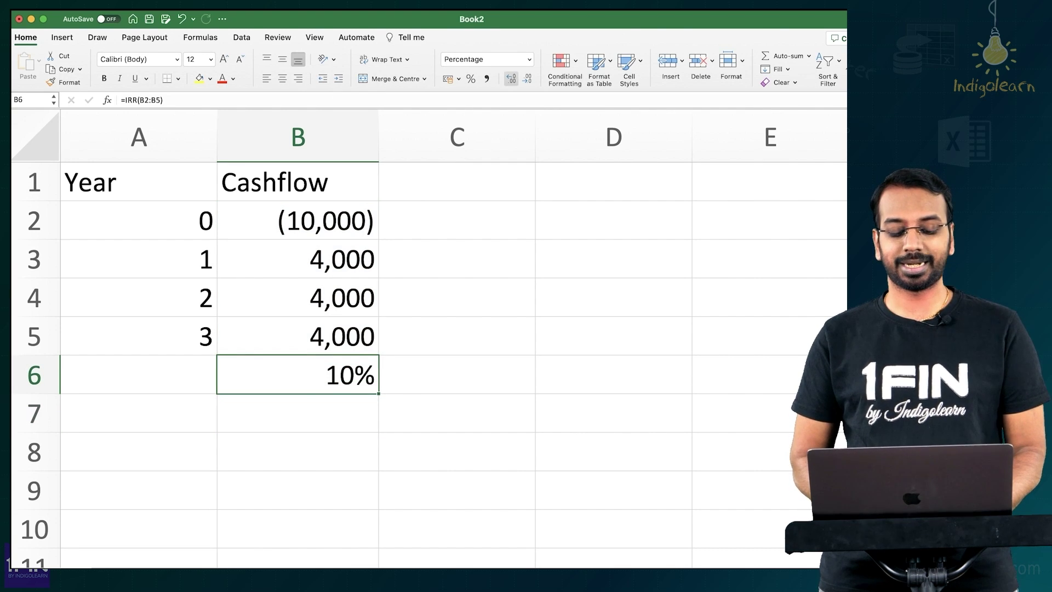
pyautogui.doubleClick(512, 78)
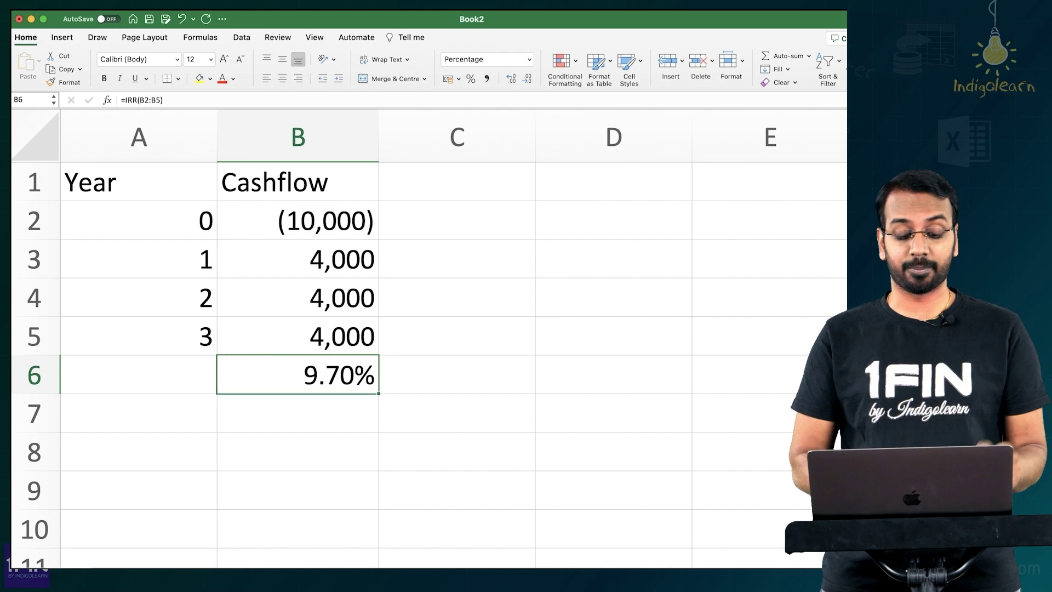
# Step: Calculate the present value in A8 with =PV(10%,3,4000,,0), using end-of-period payments
pyautogui.click(138, 452)
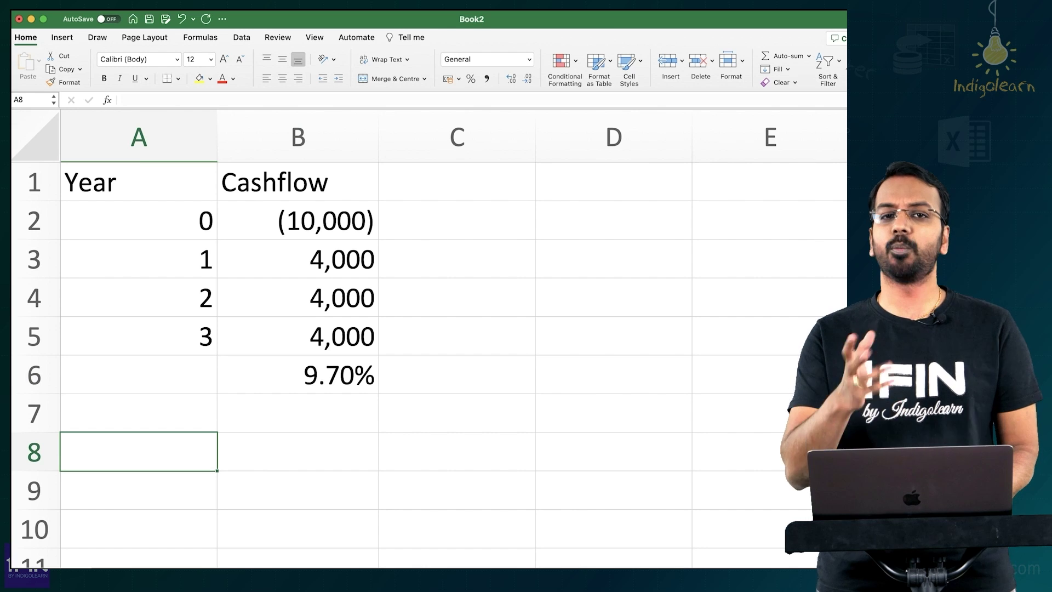
pyautogui.write('+')
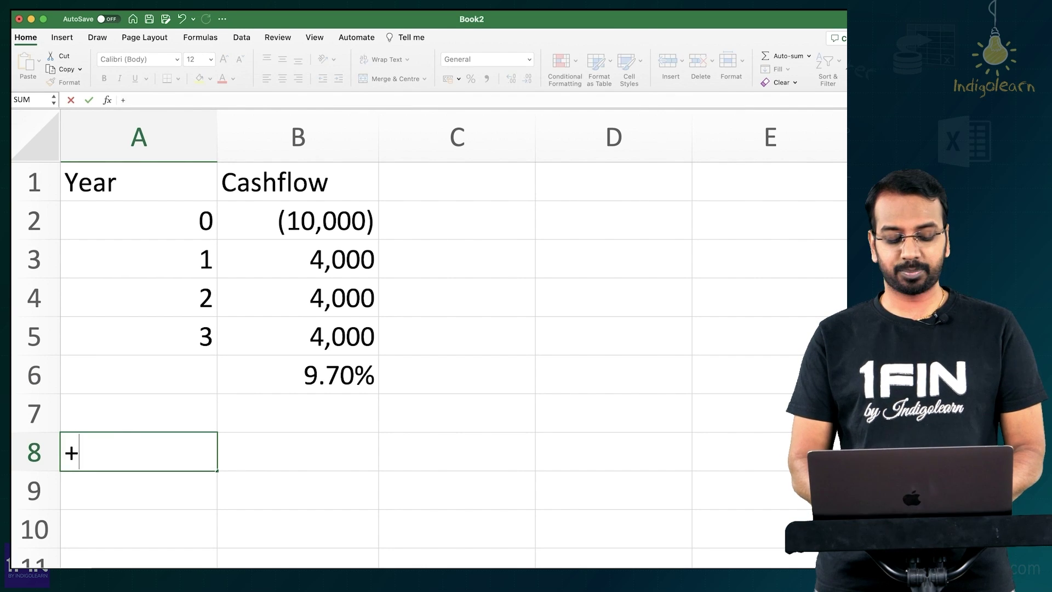
pyautogui.press('BackSpace')
pyautogui.write('=PV(')
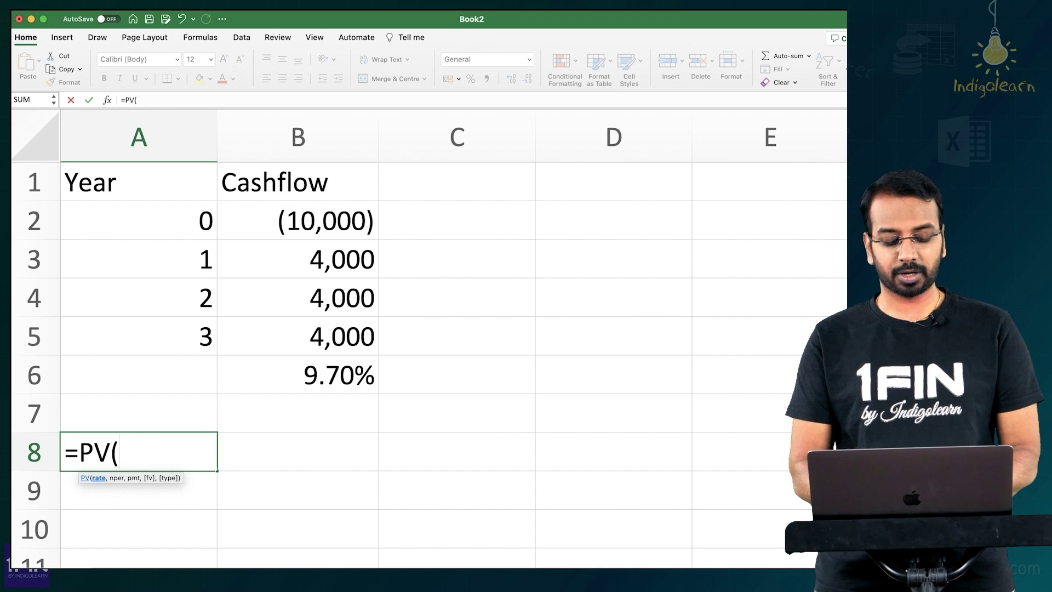
pyautogui.write('10%,')
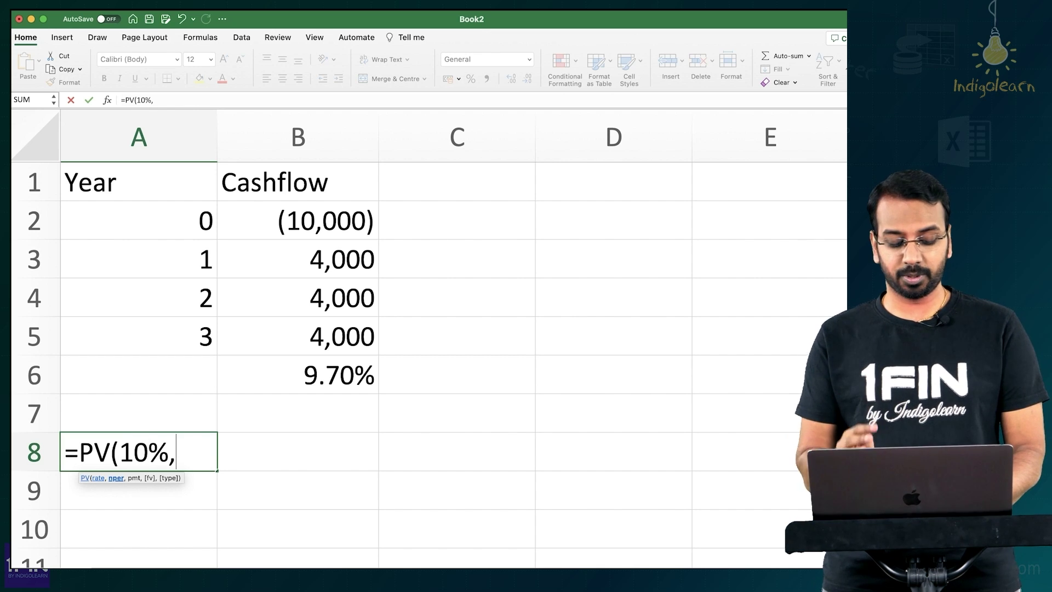
pyautogui.write('3')
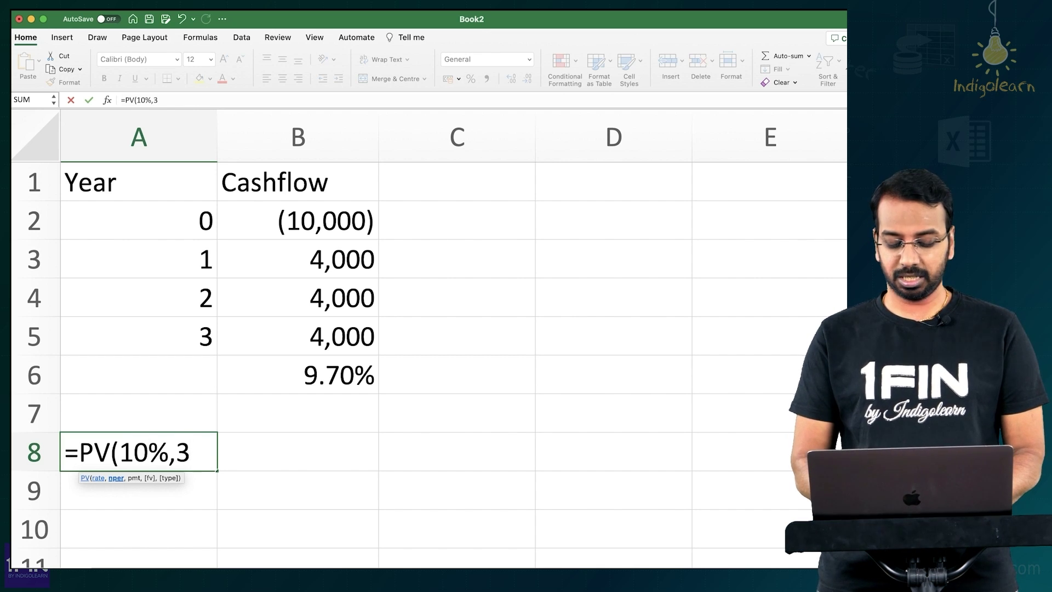
pyautogui.write(',4000')
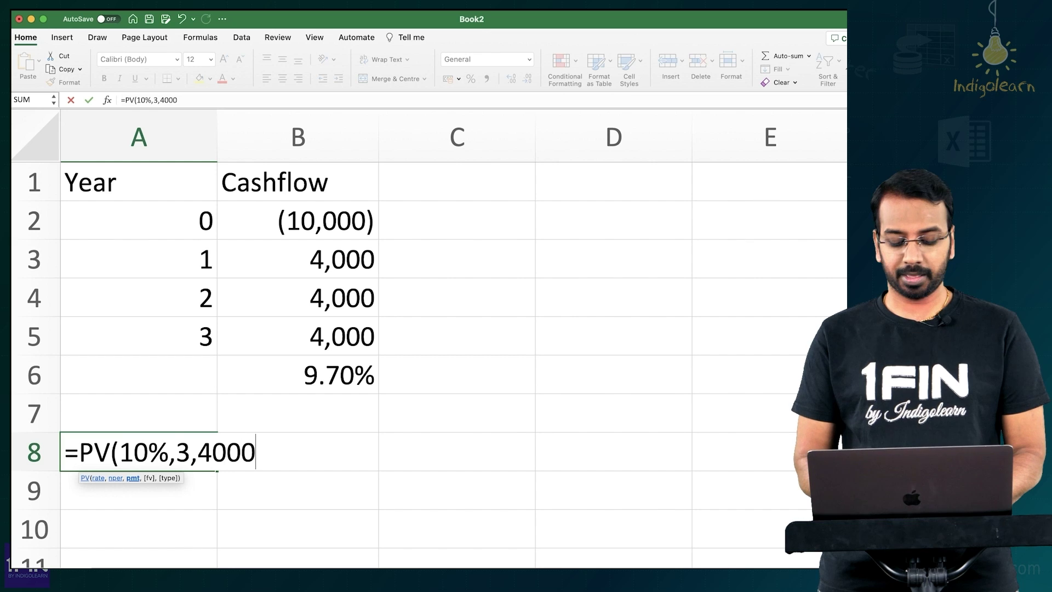
pyautogui.write(',,')
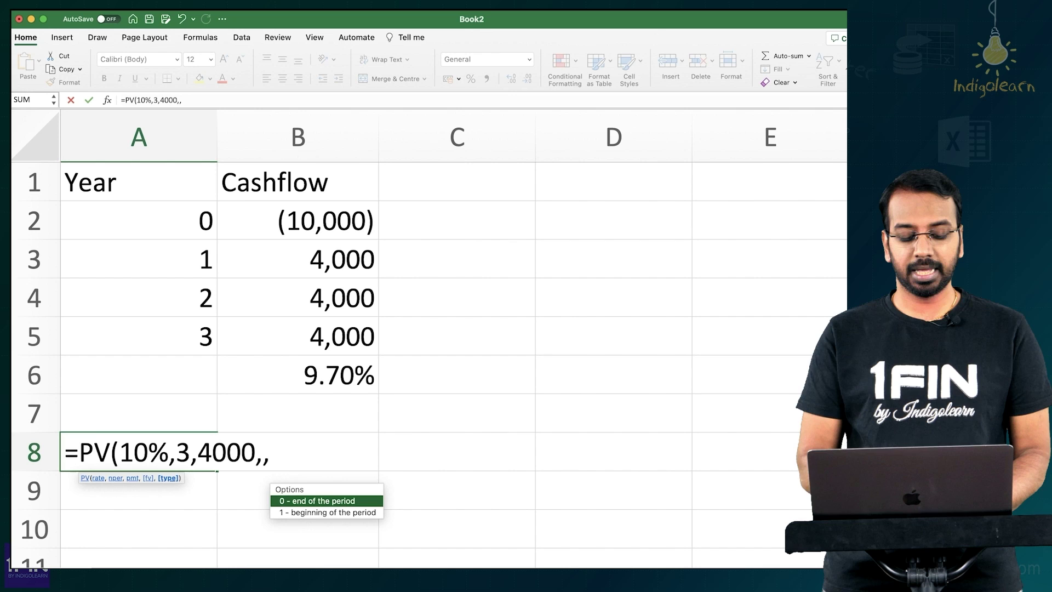
pyautogui.write('0)')
pyautogui.press('Return')
pyautogui.press('Up')
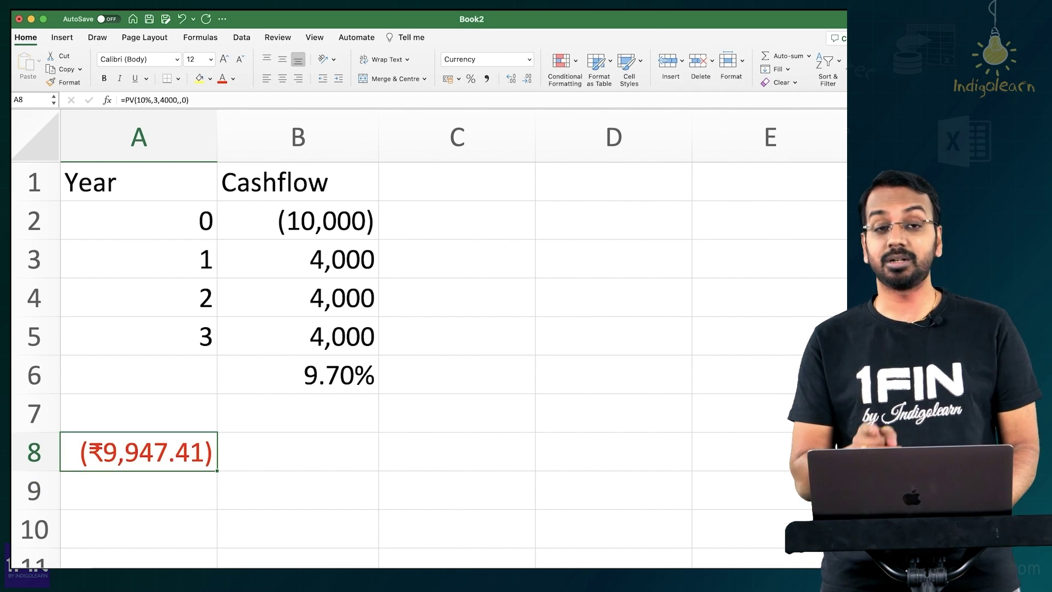
# Step: Label the A8 result by entering "Present value" in B8
pyautogui.press('Right')
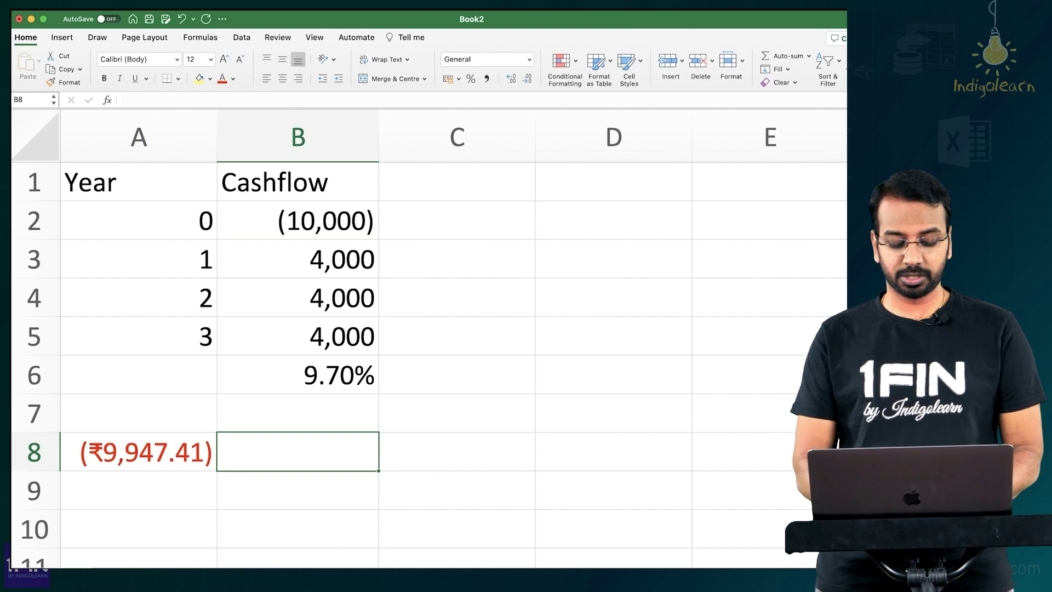
pyautogui.write('Present')
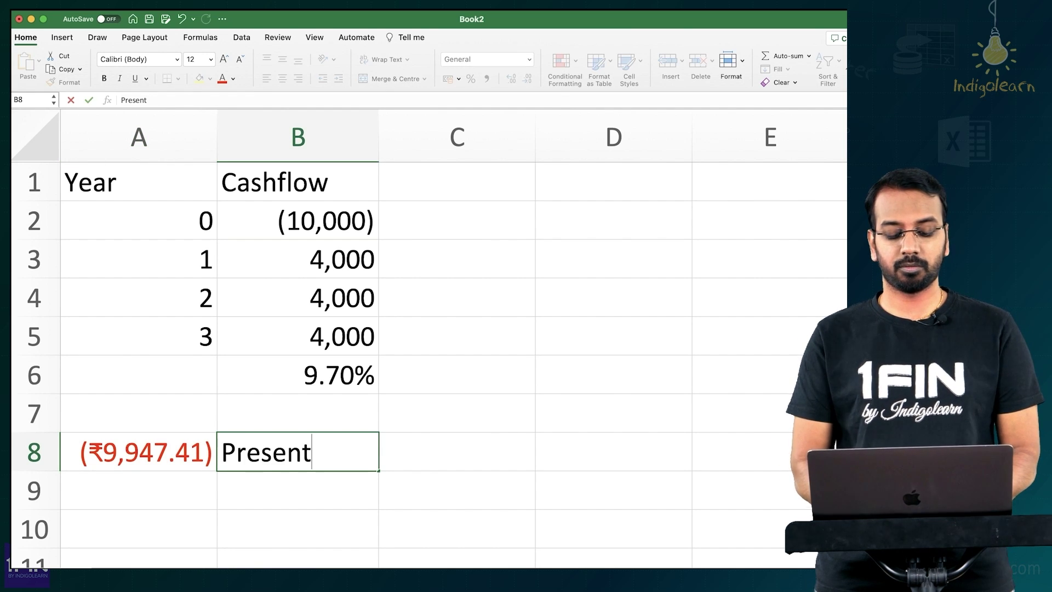
pyautogui.write(' value')
pyautogui.press('Return')
# Step: Enter the label "Amount" in B9, below the present value label
pyautogui.press('Left')
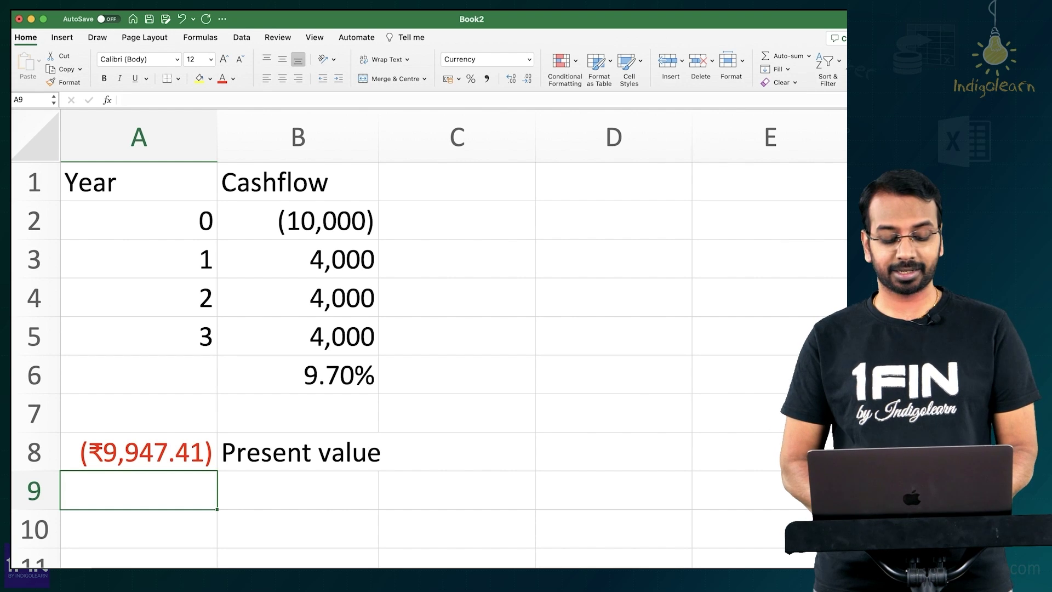
pyautogui.press('Right')
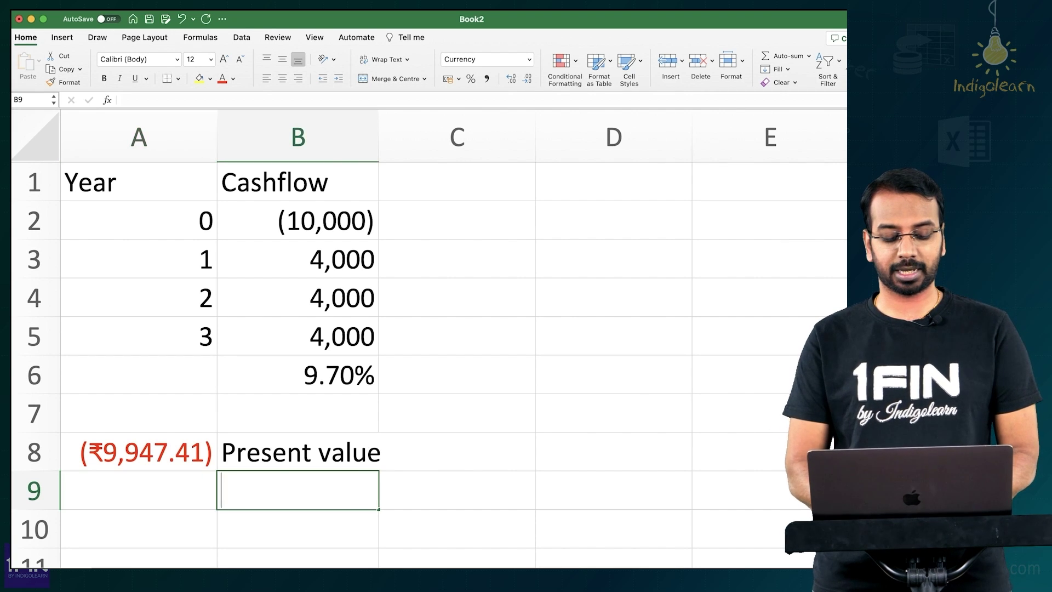
pyautogui.write('Amount')
pyautogui.press('Return')
# Step: Calculate the annual payment in A9 with =PMT(10%,3,10000,0,0), using end-of-period payments
pyautogui.press('Up')
pyautogui.press('Left')
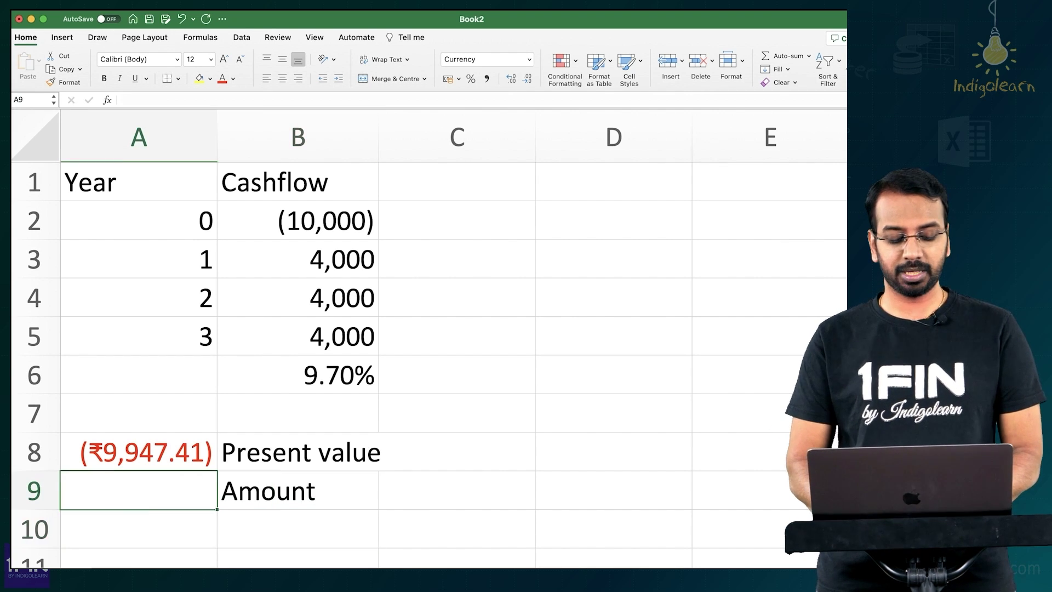
pyautogui.write('=pm')
pyautogui.press('Tab')
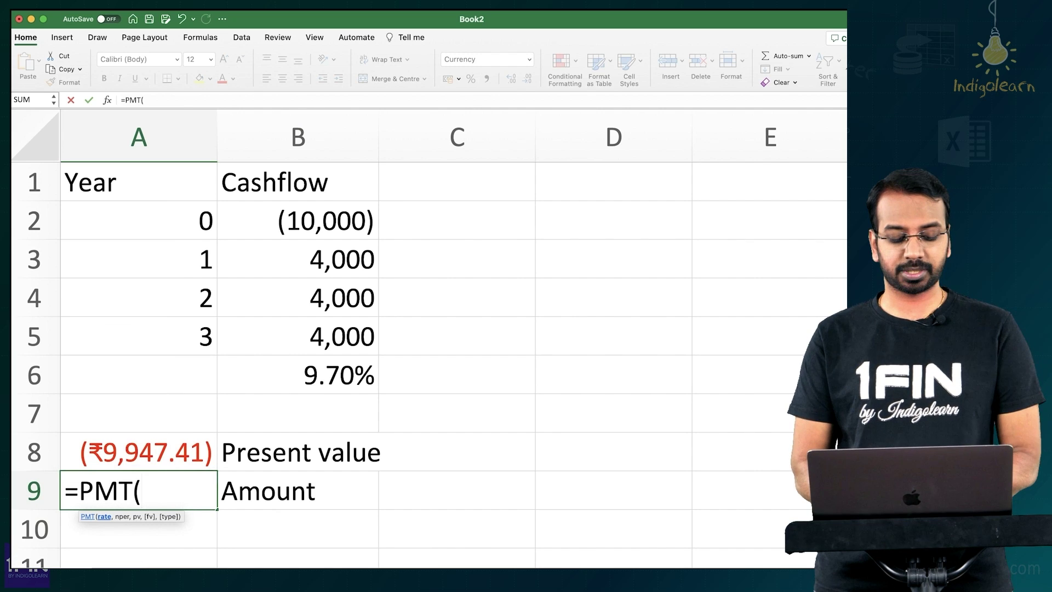
pyautogui.write('10%,3,10000')
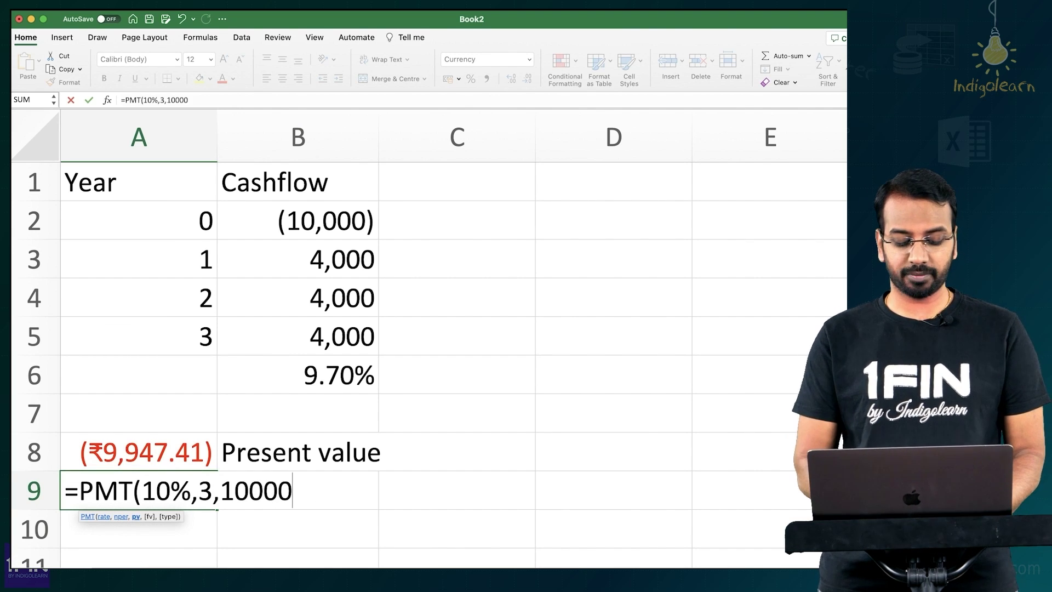
pyautogui.write(',0,')
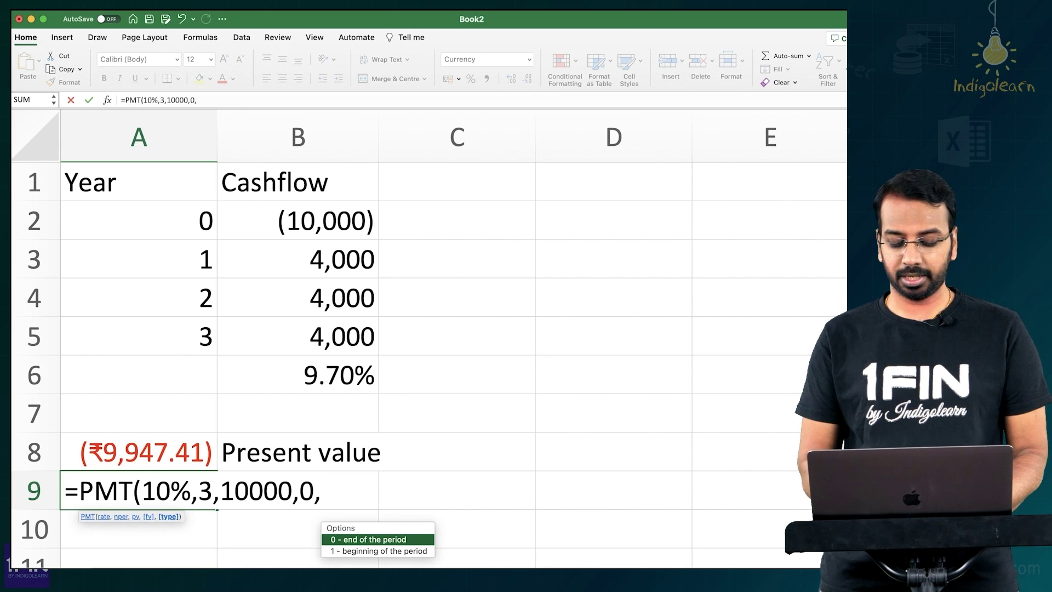
pyautogui.write('0)')
pyautogui.press('Return')
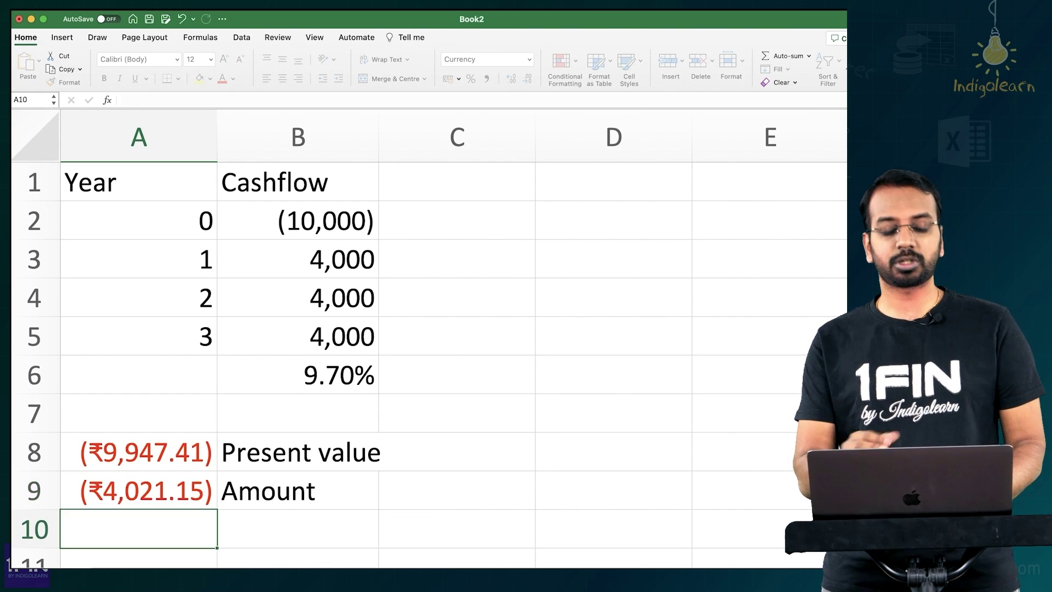
pyautogui.press('Up')
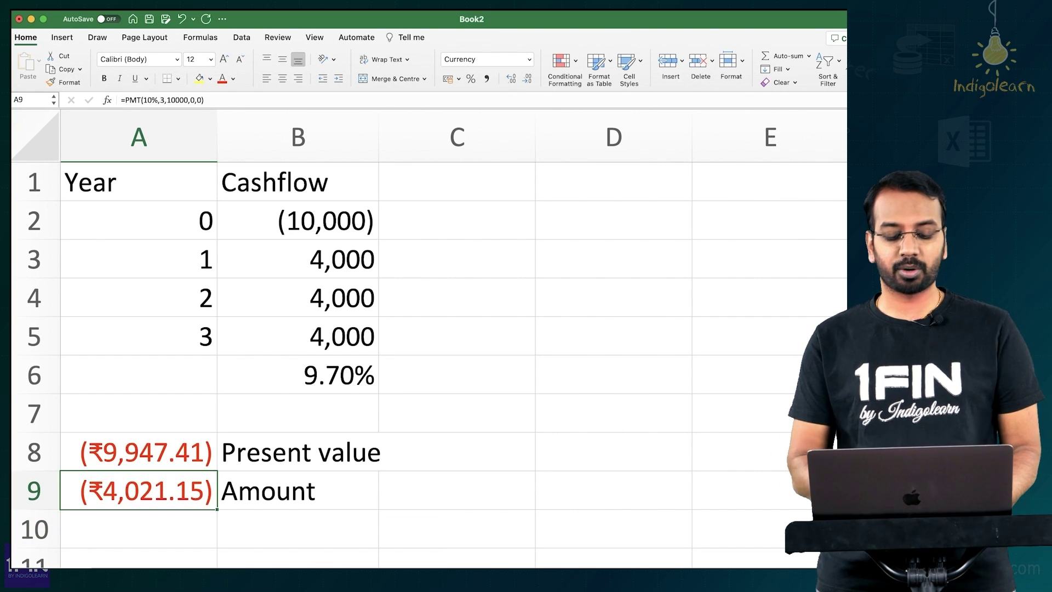
# Step: Replace the year 1 cashflow in B3 with the negated payment amount from A9
pyautogui.click(298, 259)
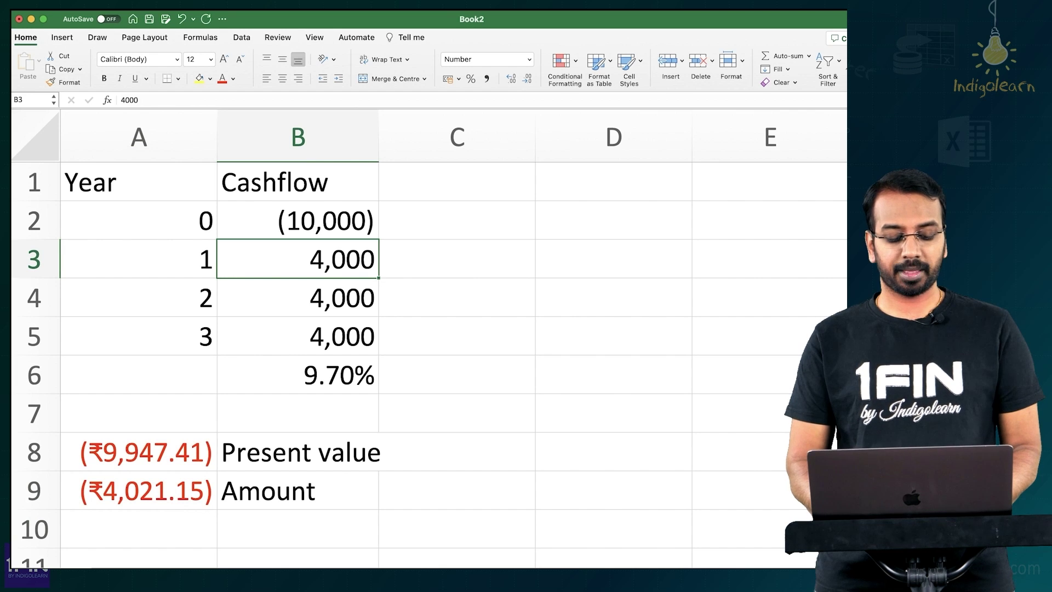
pyautogui.write('=')
pyautogui.press('Escape')
pyautogui.write('-')
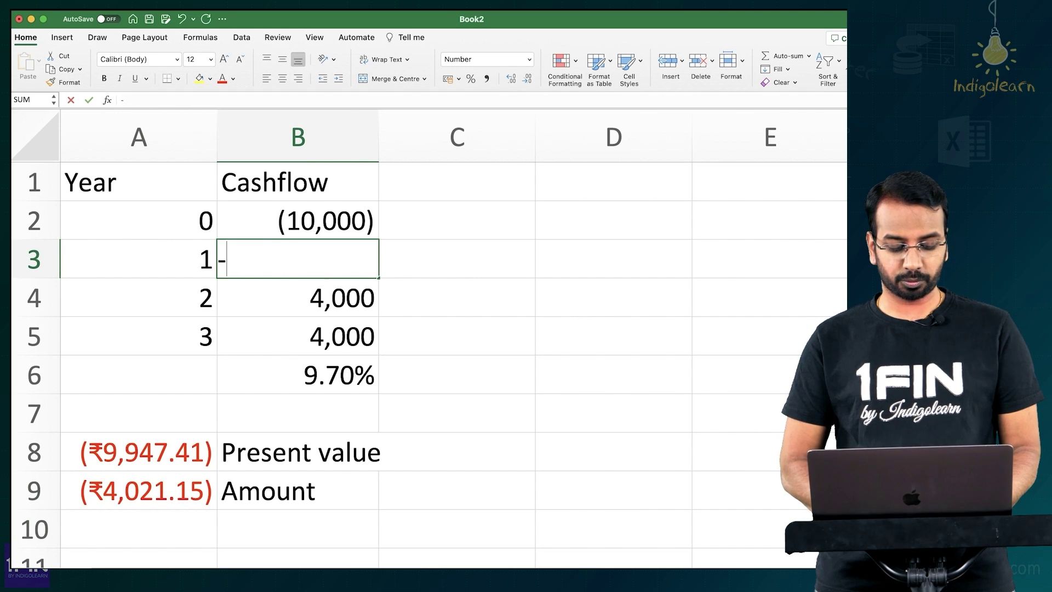
pyautogui.click(138, 490)
pyautogui.press('Return')
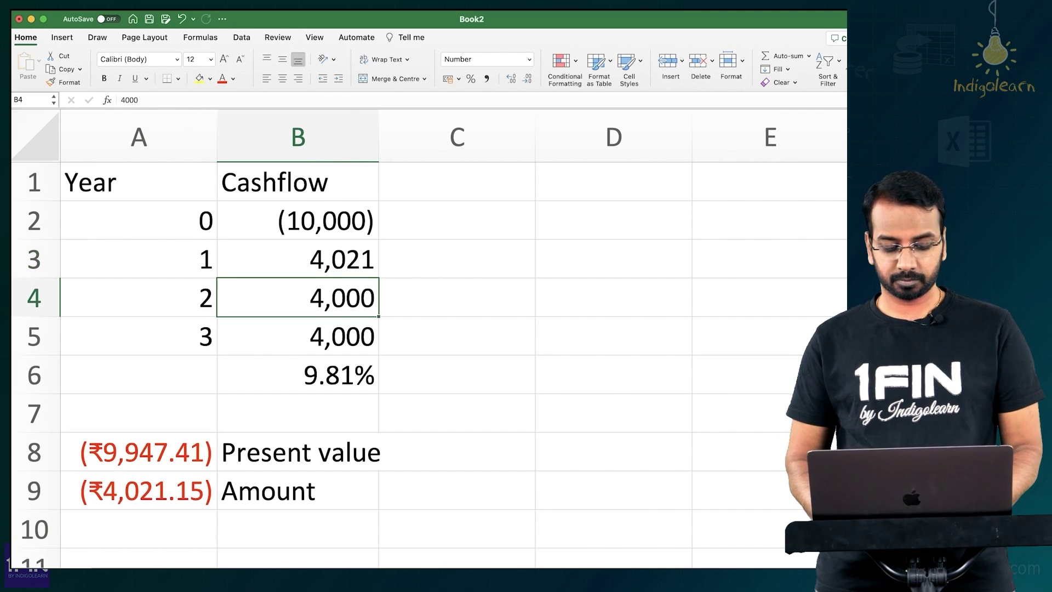
# Step: Copy the B3 formula down into the year 2 and year 3 cashflows, B4 and B5
pyautogui.hotkey('ctrl', 'd')
pyautogui.press('Down')
pyautogui.hotkey('ctrl', 'd')
pyautogui.press('Up')
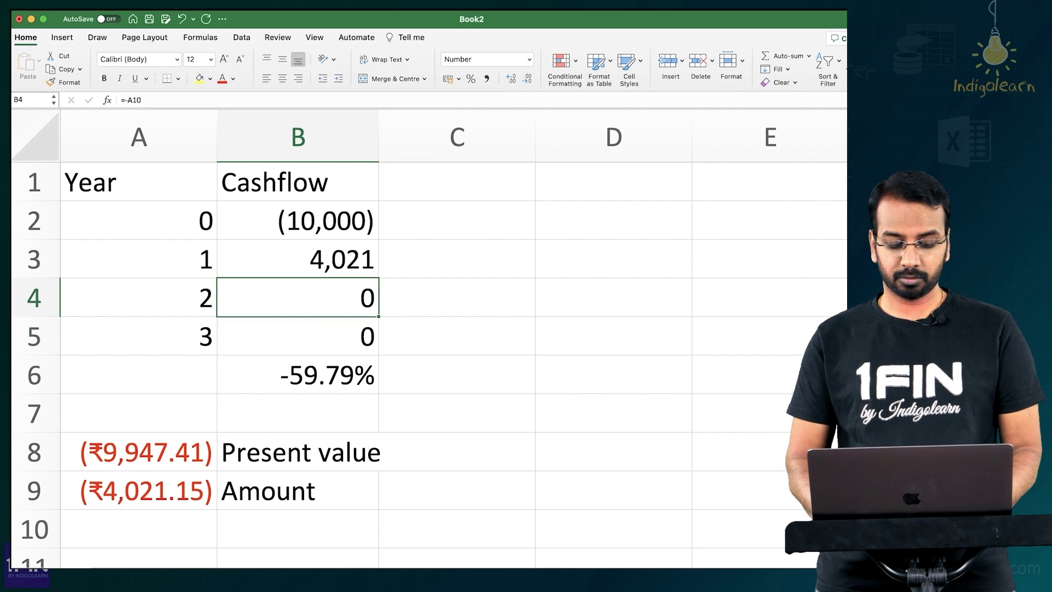
# Step: Set the year 2 cashflow in B4 to =B3 and the year 3 cashflow in B5 to =B4
pyautogui.write('=')
pyautogui.press('Up')
pyautogui.press('Return')
pyautogui.write('=')
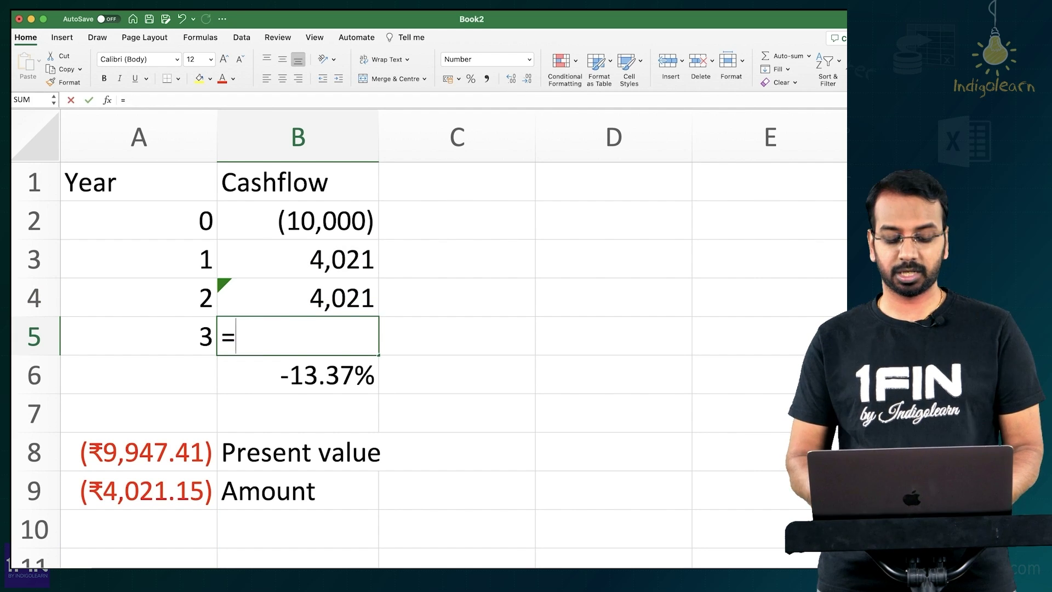
pyautogui.press('Up')
pyautogui.press('Return')
# Step: Undo the formula changes in B4 and B5, and set the year 1 cashflow in B3 to 4000
pyautogui.press('super+z')
pyautogui.press('super+z')
pyautogui.press('super+z')
pyautogui.press('super+z')
pyautogui.press('Up')
pyautogui.write('4000')
pyautogui.press('Return')
pyautogui.press('Up')
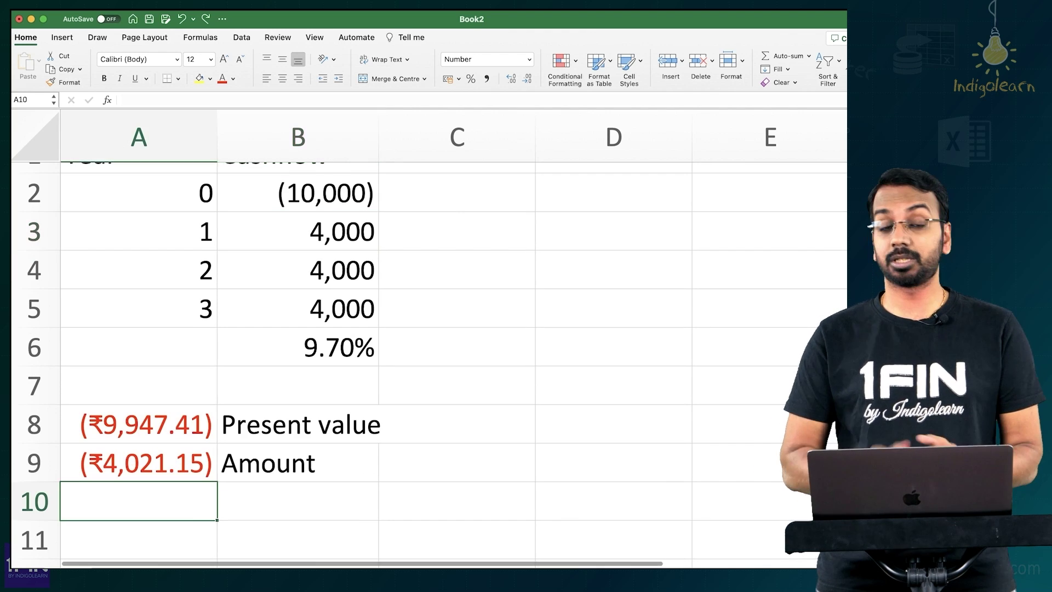
# Step: Add the note "EMI, Annual payments" in C9, beside the Amount label
pyautogui.press('Right')
pyautogui.scroll(-2, 427, 361)
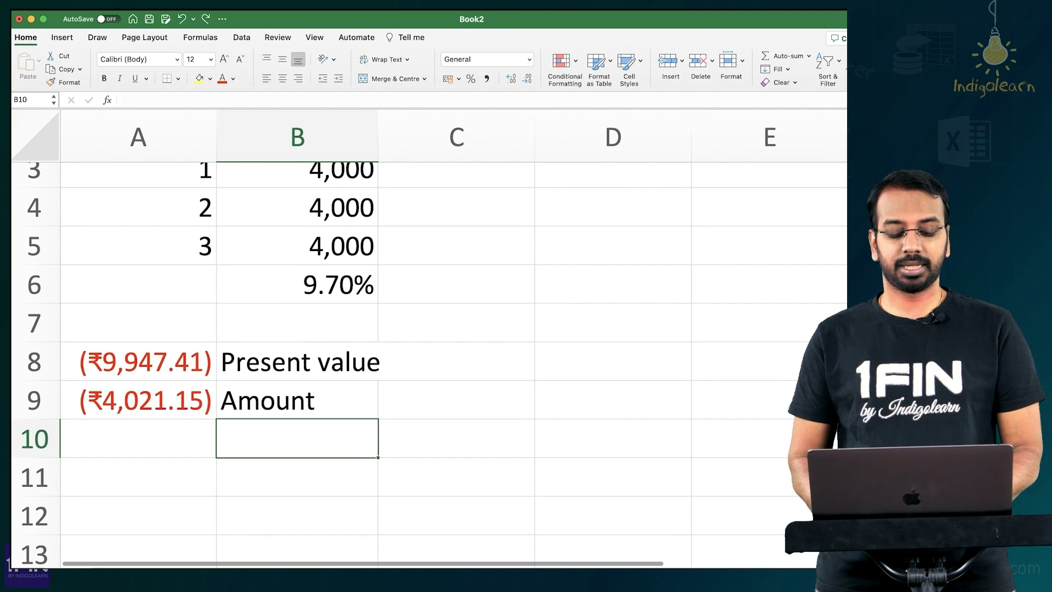
pyautogui.press('Up')
pyautogui.press('Right')
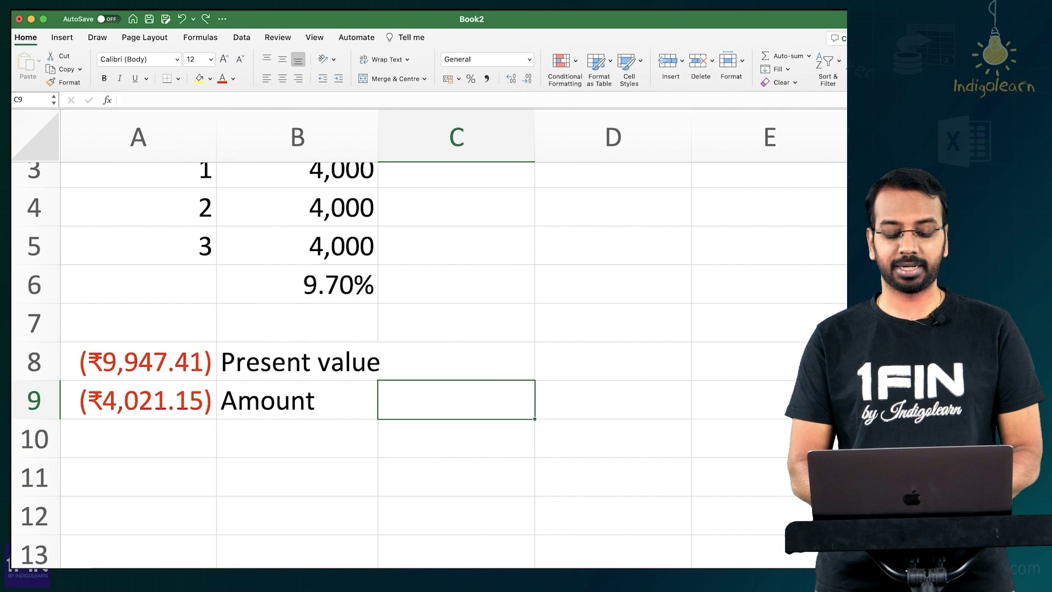
pyautogui.write('EMI, Annuall')
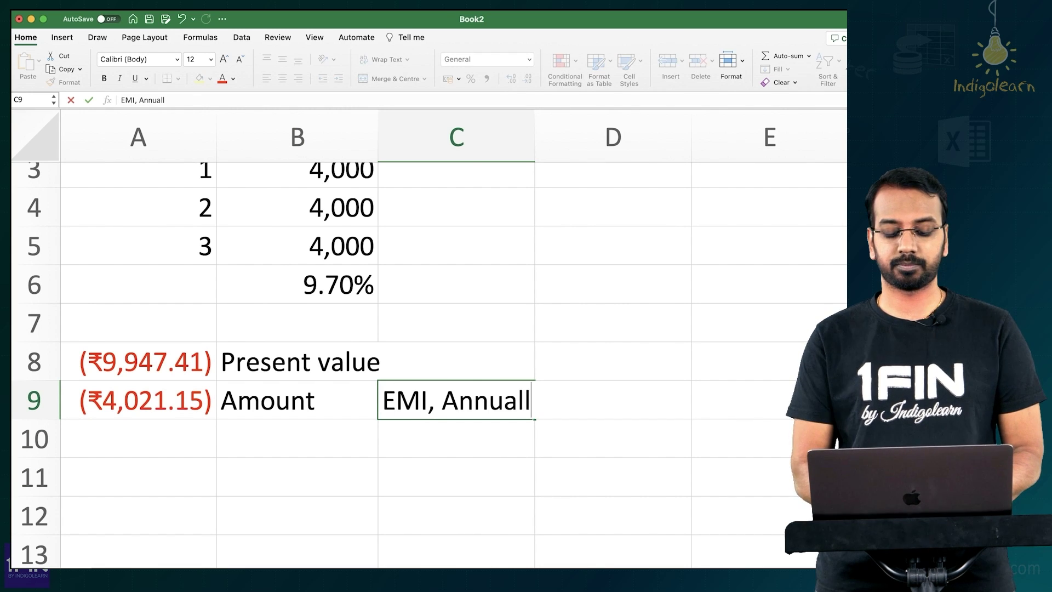
pyautogui.press('BackSpace')
pyautogui.write('payments')
pyautogui.press('Return')
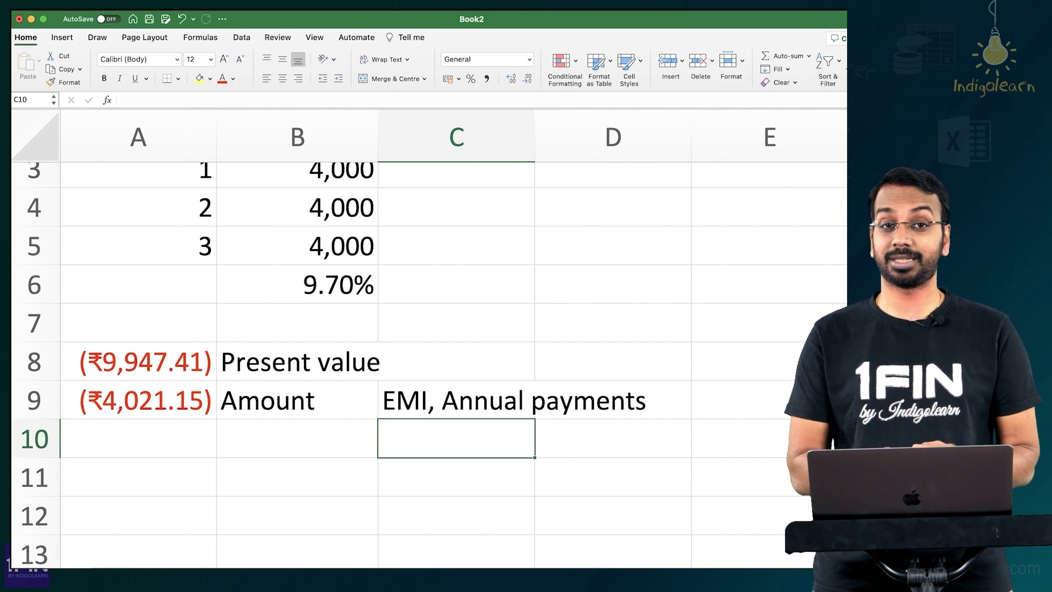
pyautogui.press('Left')
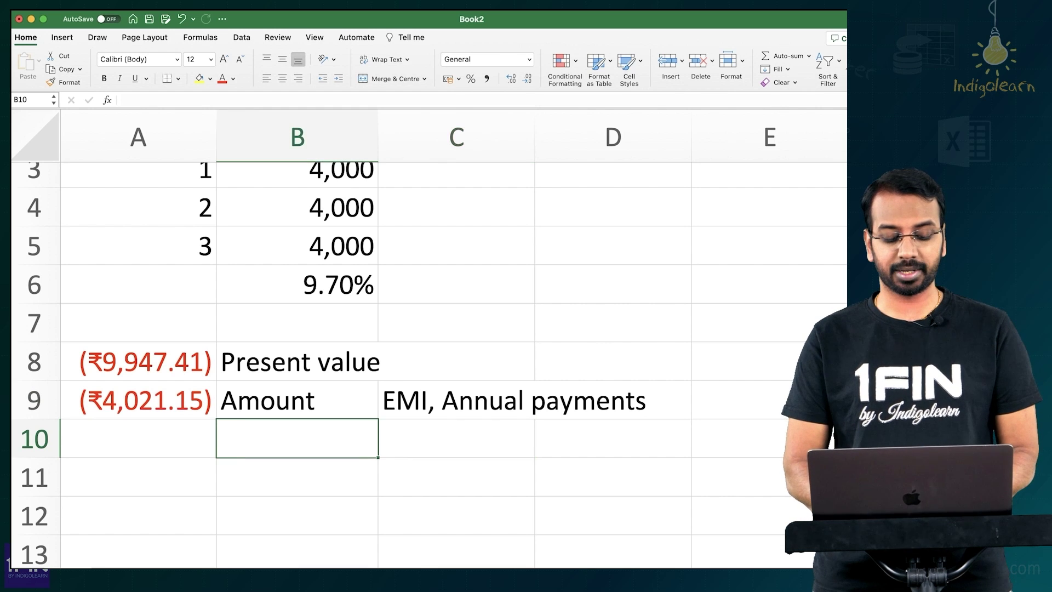
# Step: Add the label "No of Periods" in B10, below the Amount label
pyautogui.write('No of Periods')
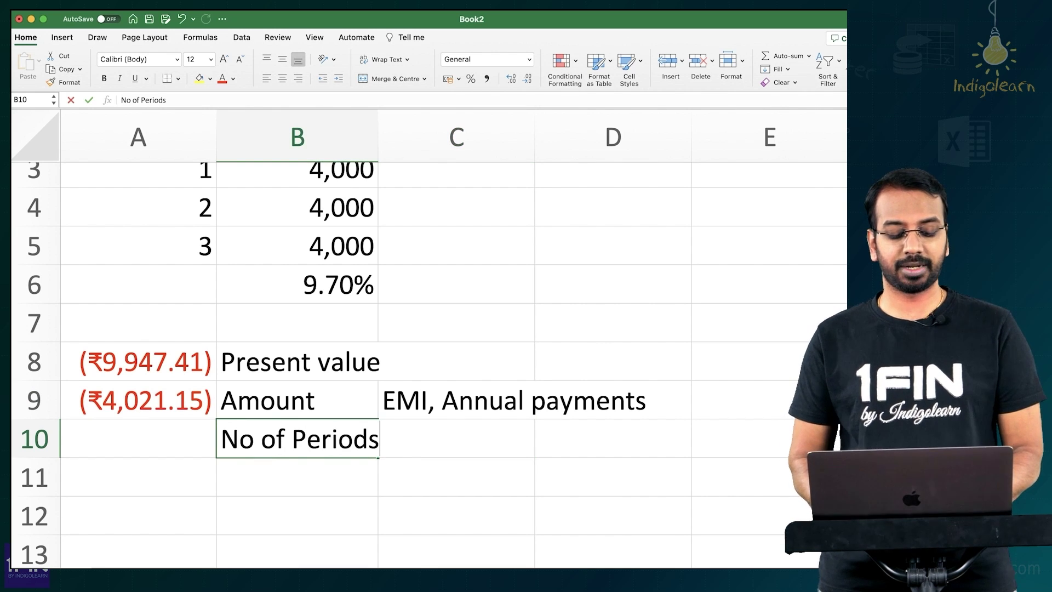
pyautogui.press('Return')
pyautogui.press('Up')
pyautogui.press('Left')
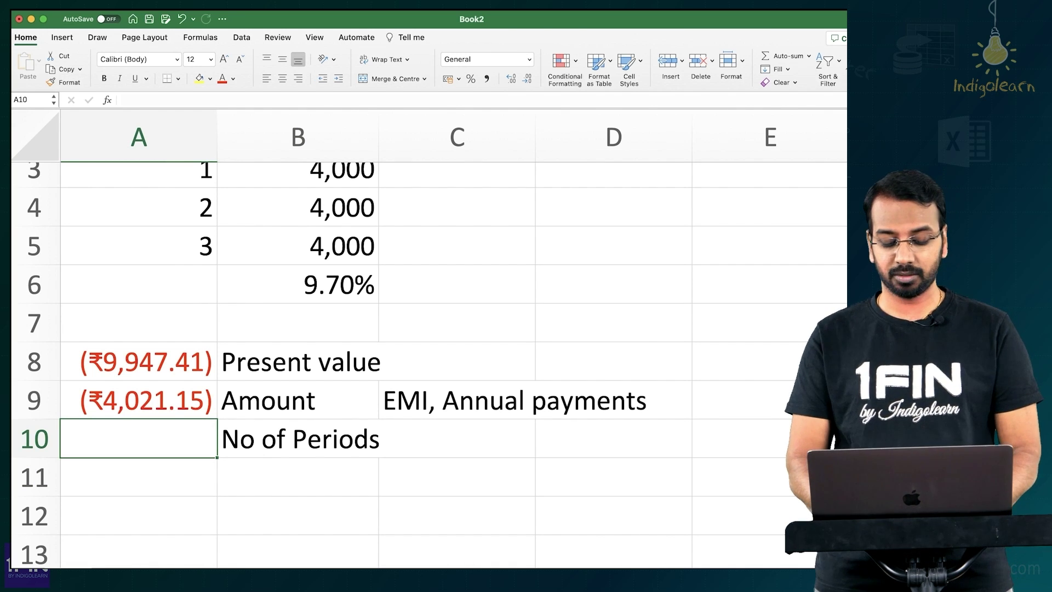
# Step: Calculate the number of periods in A10 with =NPER(10%,2000,-10000,0,0) and apply the Number format with two decimals
pyautogui.write('=np')
pyautogui.press('Tab')
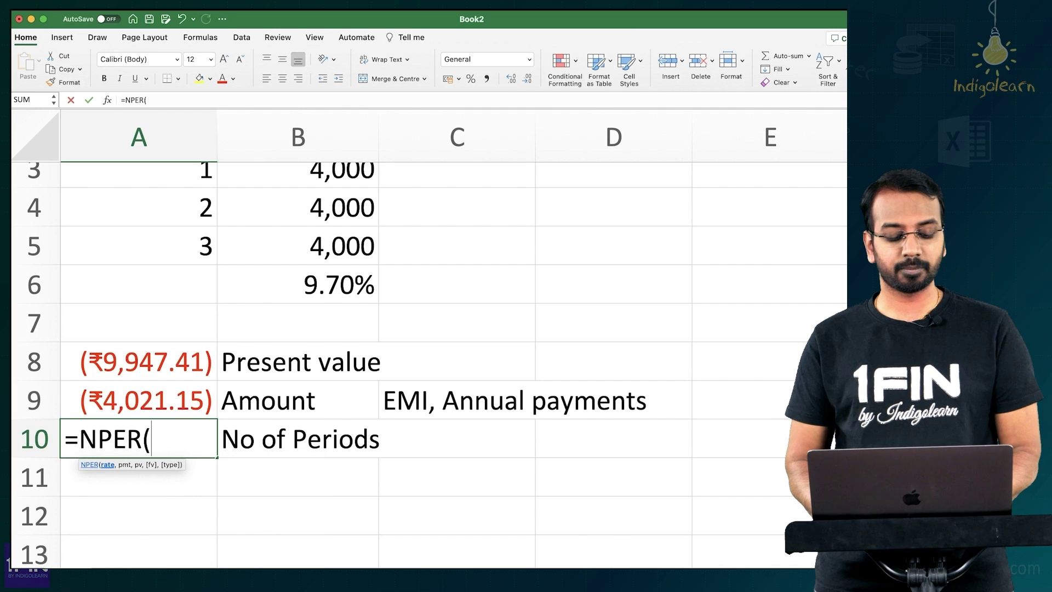
pyautogui.write('10%,')
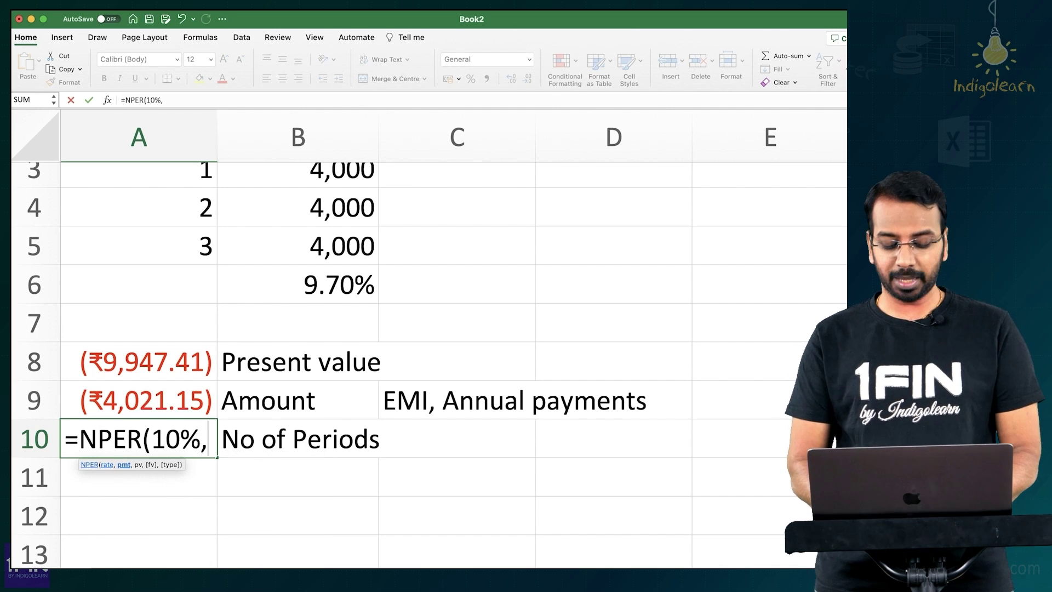
pyautogui.write('2000')
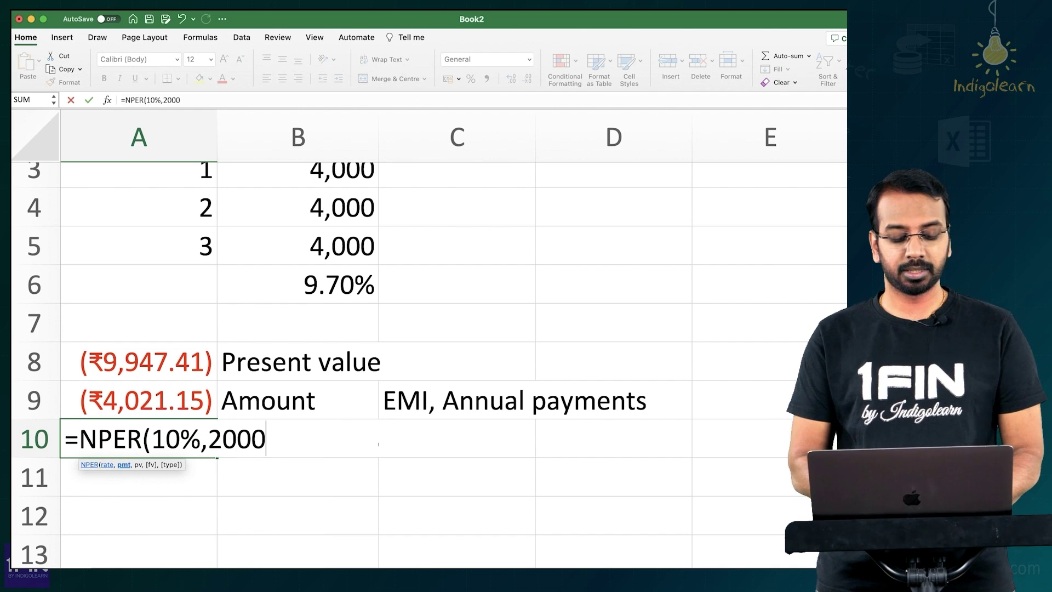
pyautogui.write(',-1000')
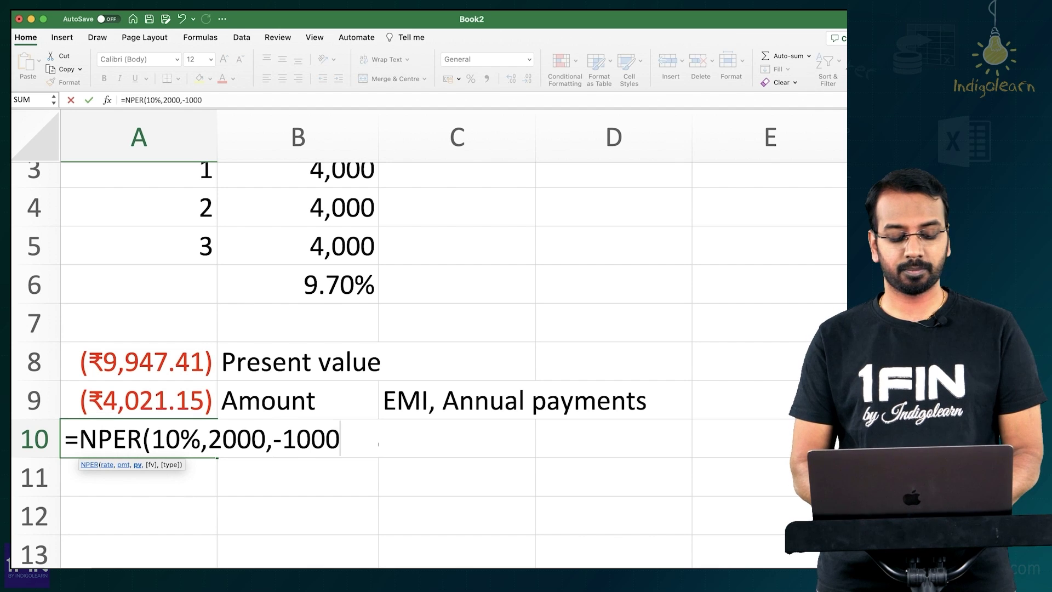
pyautogui.write('0,-')
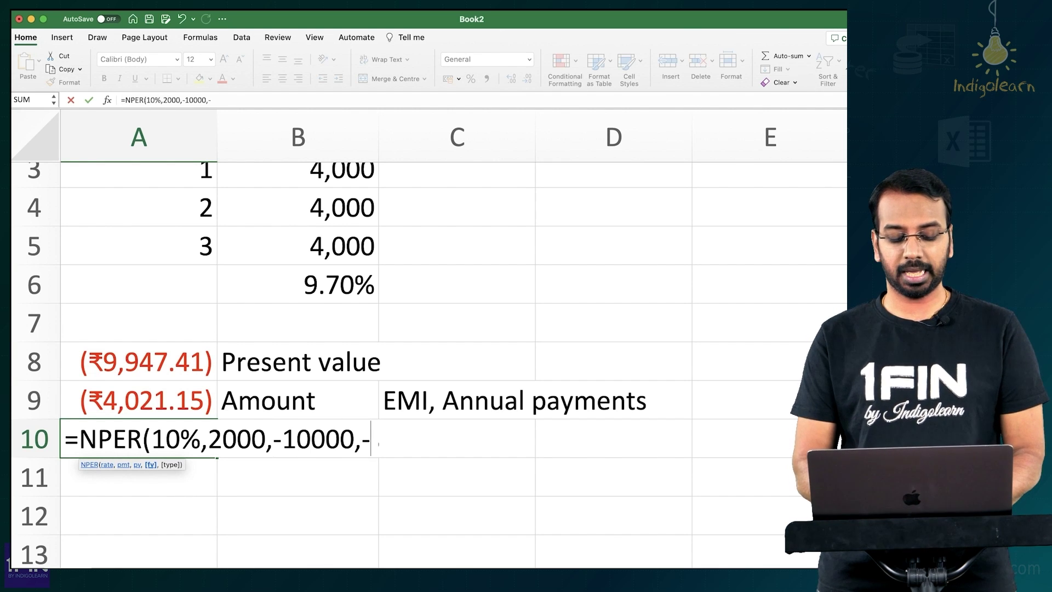
pyautogui.press('BackSpace')
pyautogui.write('0,0)')
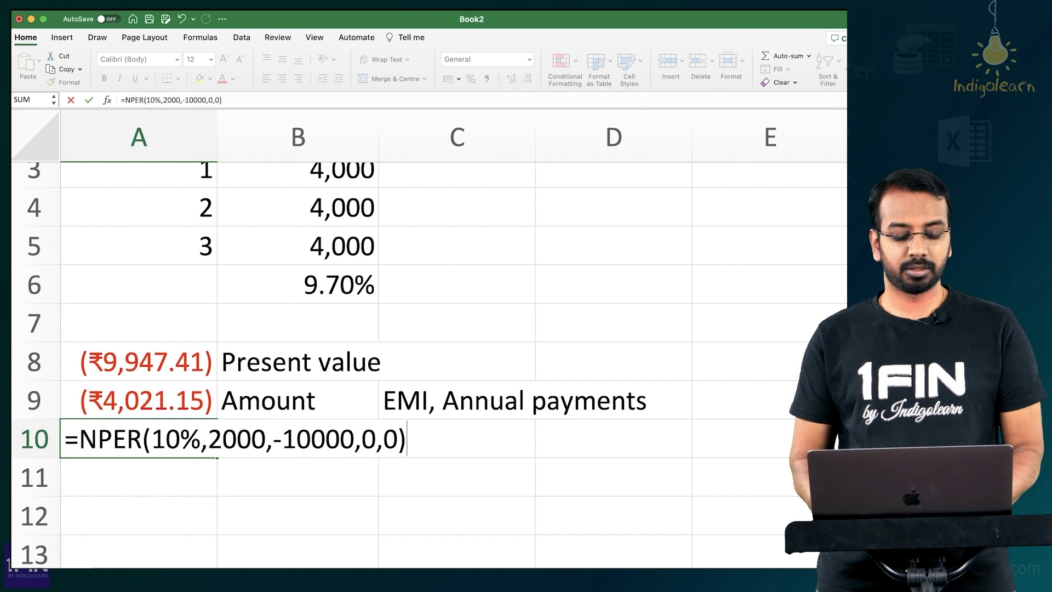
pyautogui.press('Return')
pyautogui.press('Up')
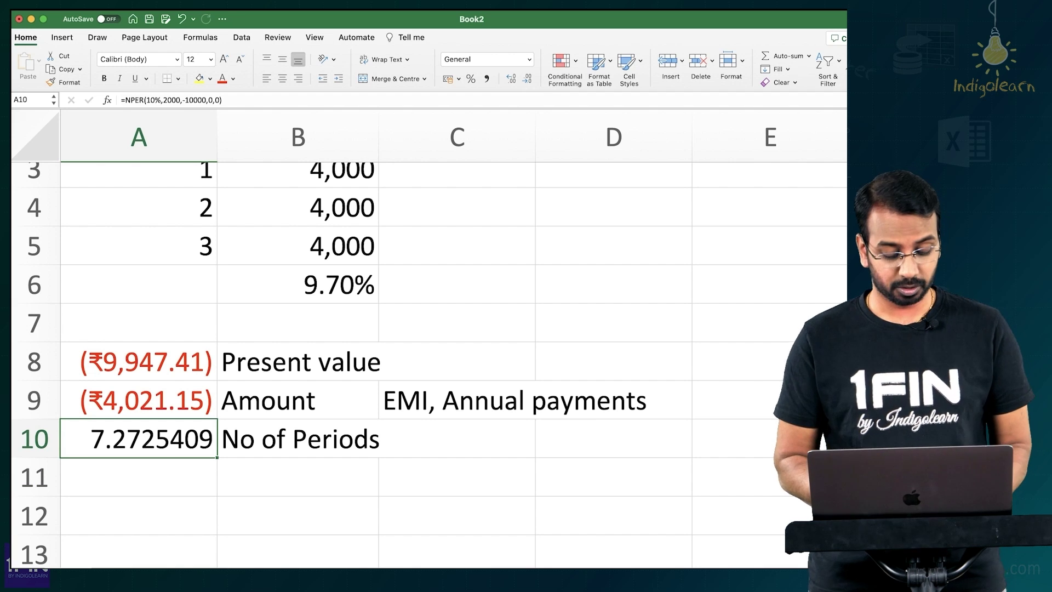
pyautogui.hotkey('ctrl', 'shift', '1')
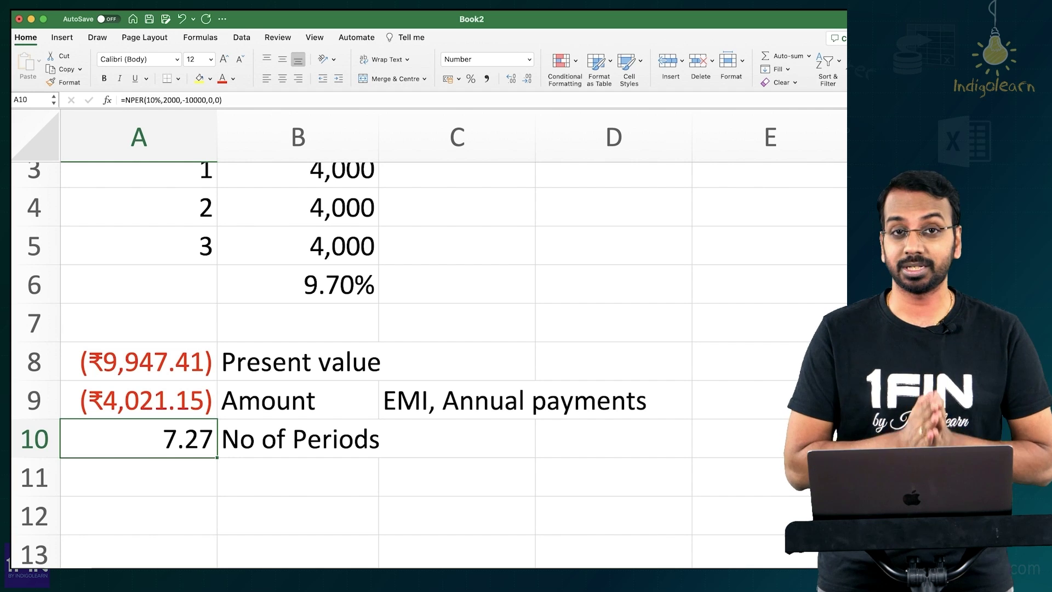
# Step: Add the label "Future Value" in B11, below the No of Periods label
pyautogui.press('Down')
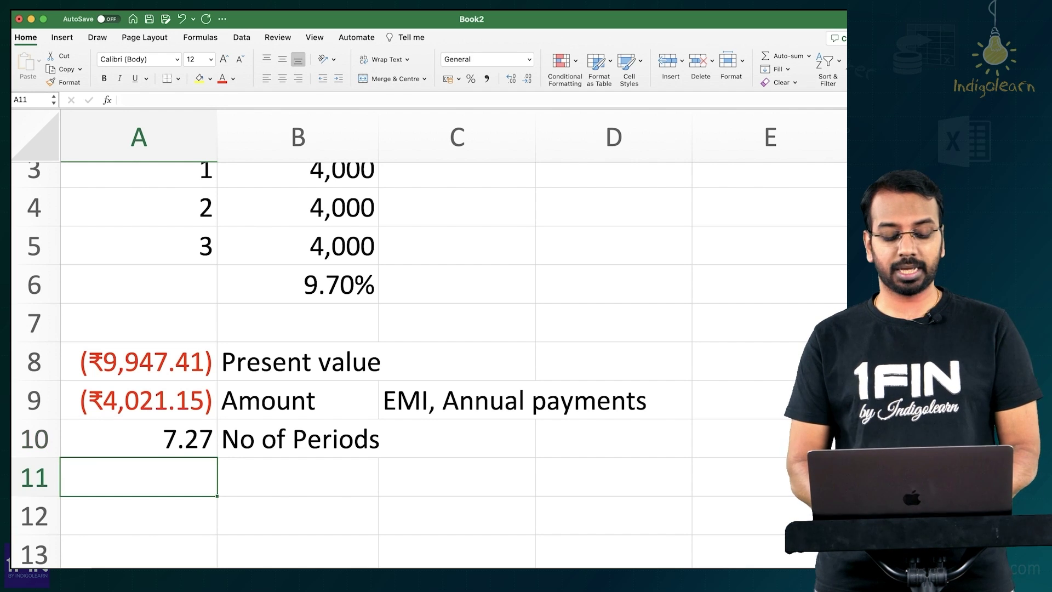
pyautogui.press('Right')
pyautogui.write('Future Value')
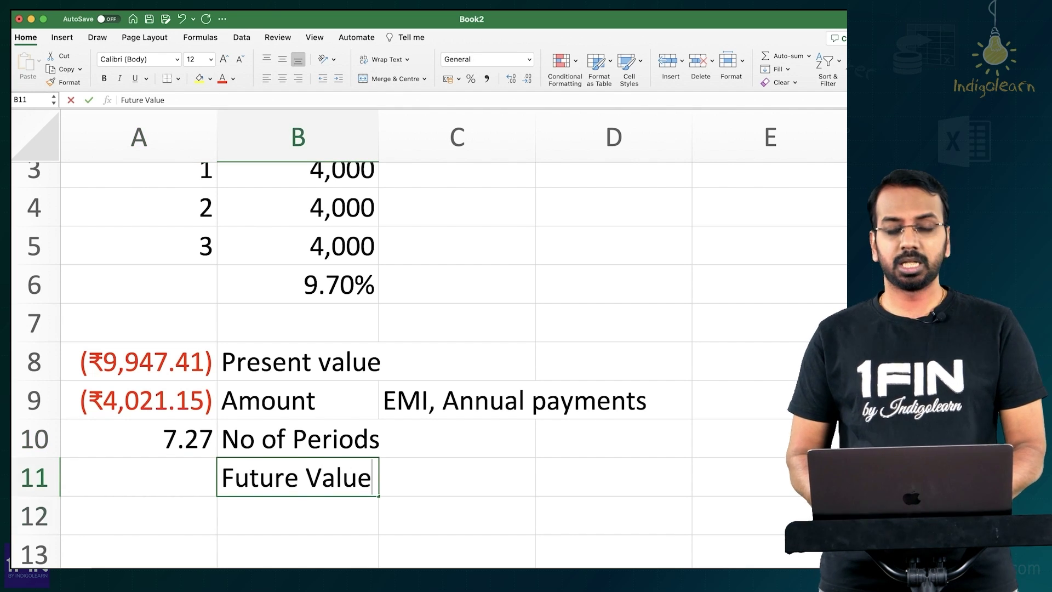
pyautogui.press('Return')
pyautogui.press('Up')
pyautogui.press('Left')
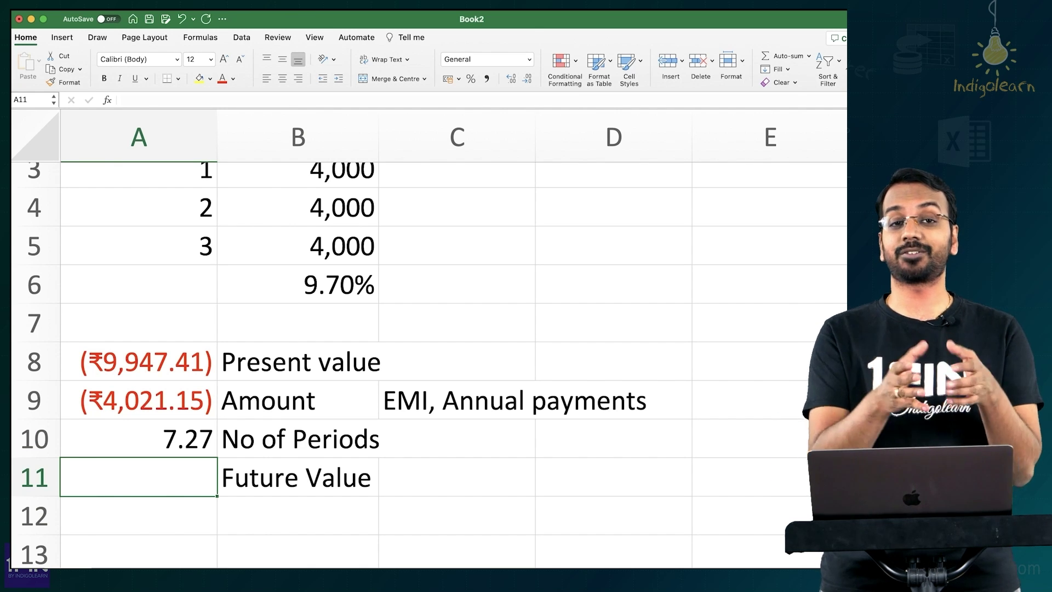
# Step: Calculate the future value in A11 with =FV(10%,3,4000,0,1), using payments at the beginning of the period
pyautogui.write('=fv')
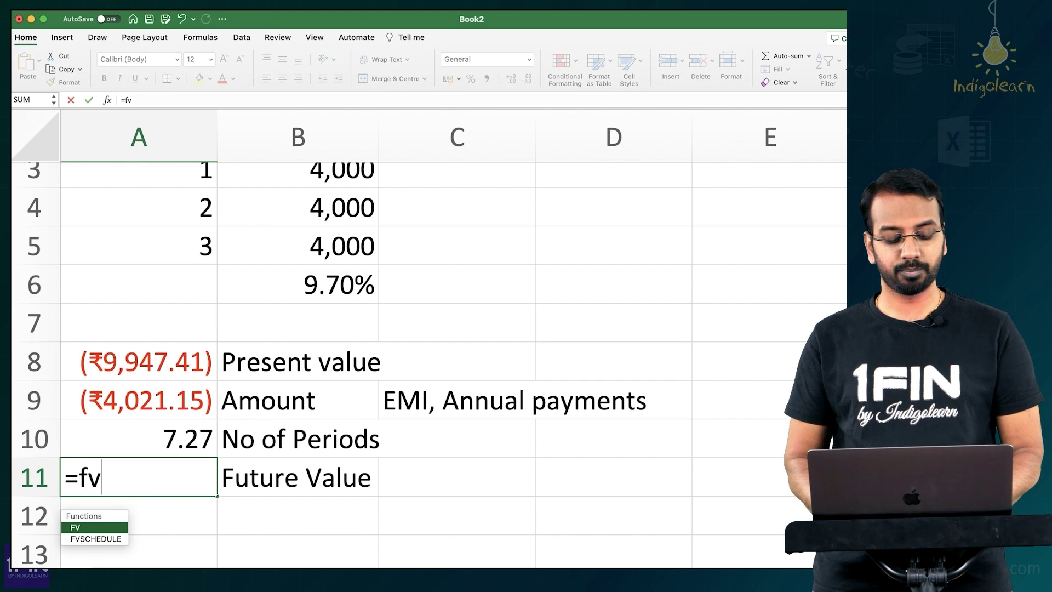
pyautogui.press('Tab')
pyautogui.write('10')
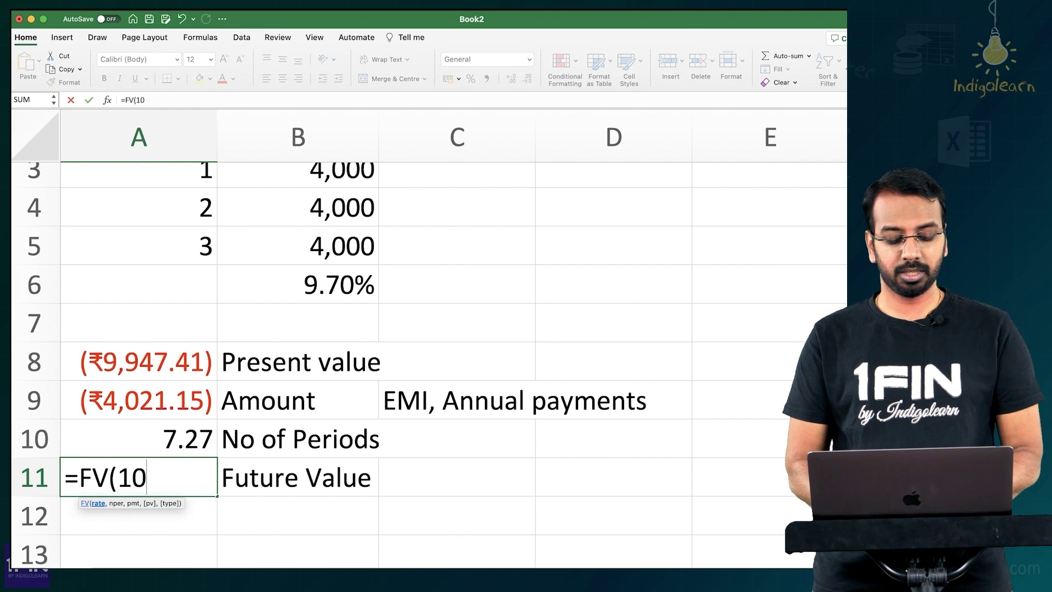
pyautogui.write('%,3,')
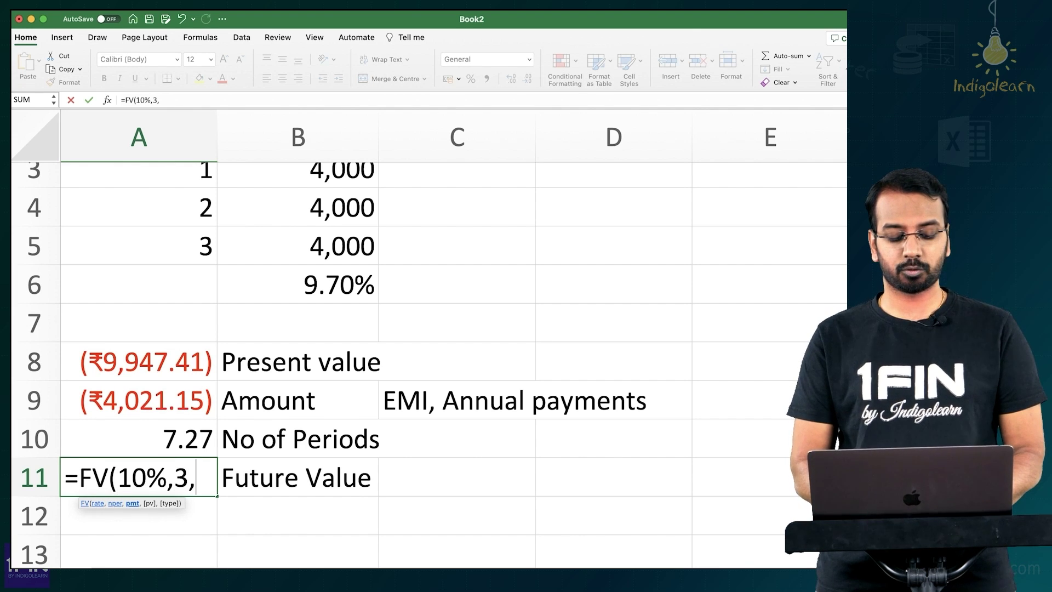
pyautogui.write('4000,0,')
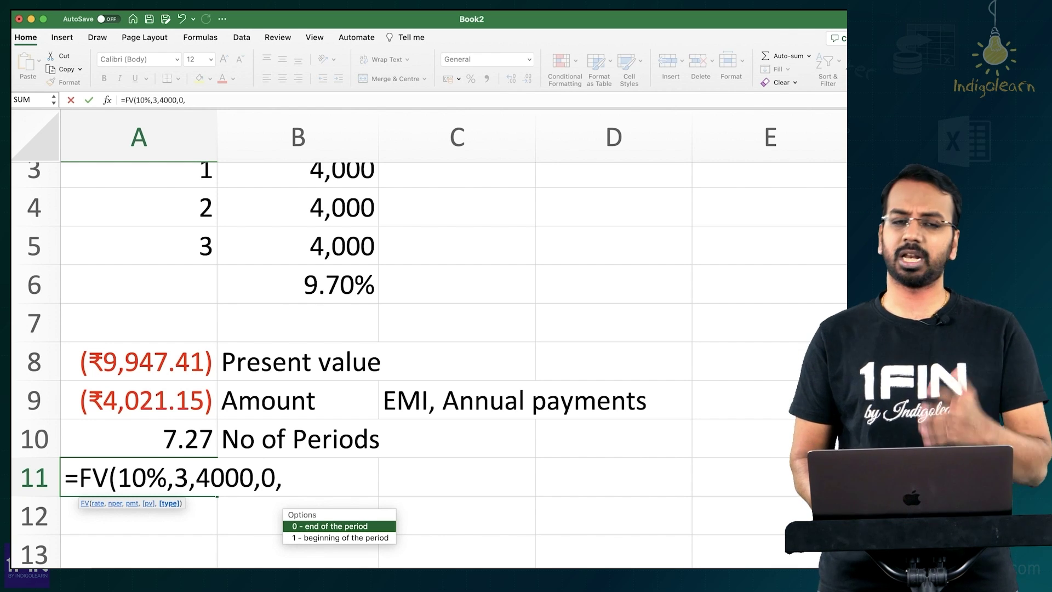
pyautogui.press('Down')
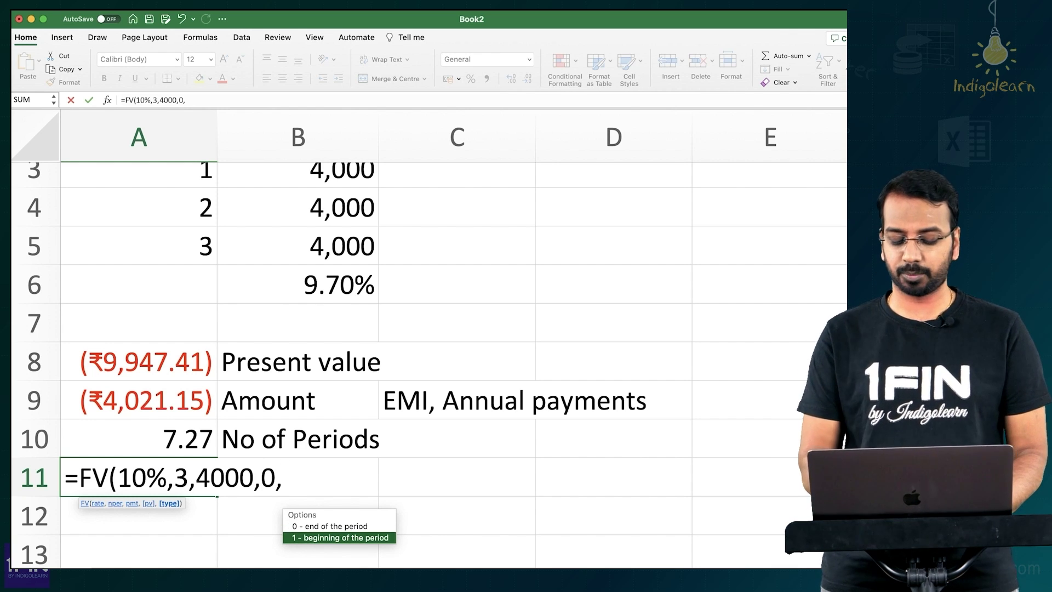
pyautogui.write('1')
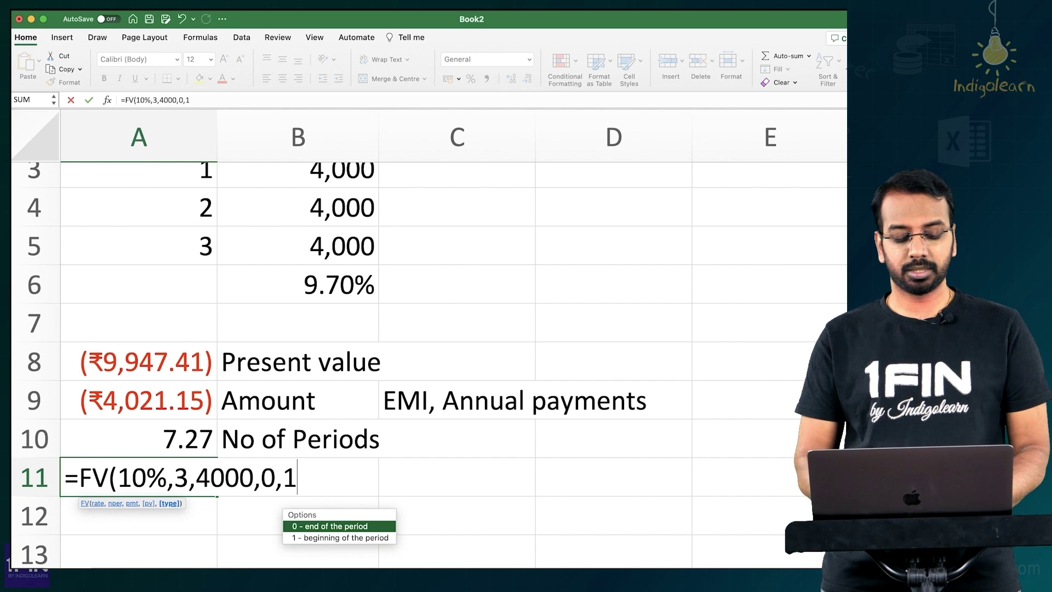
pyautogui.write(')')
pyautogui.press('Return')
pyautogui.press('Up')
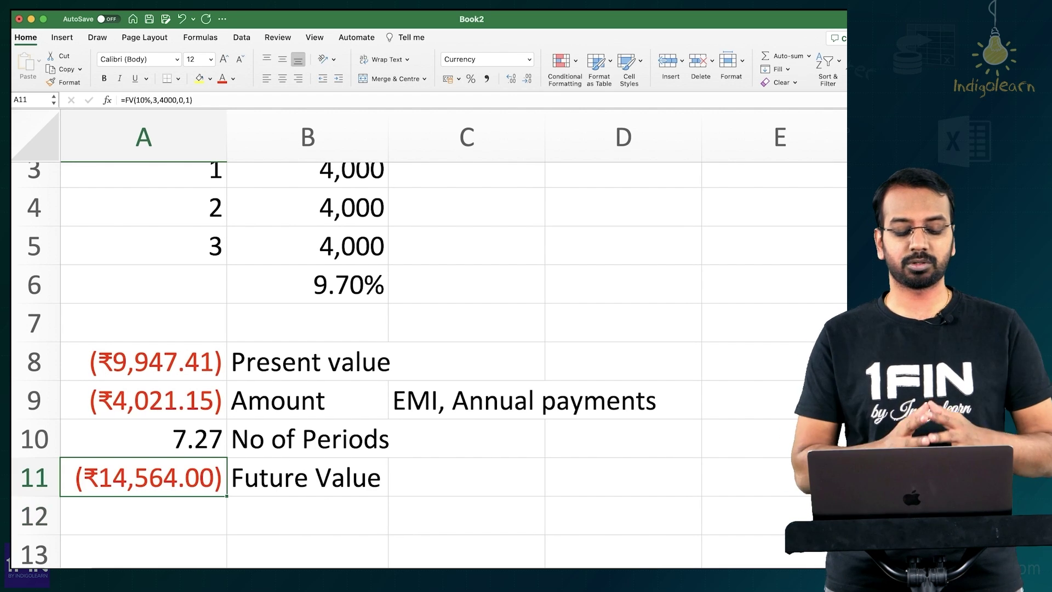